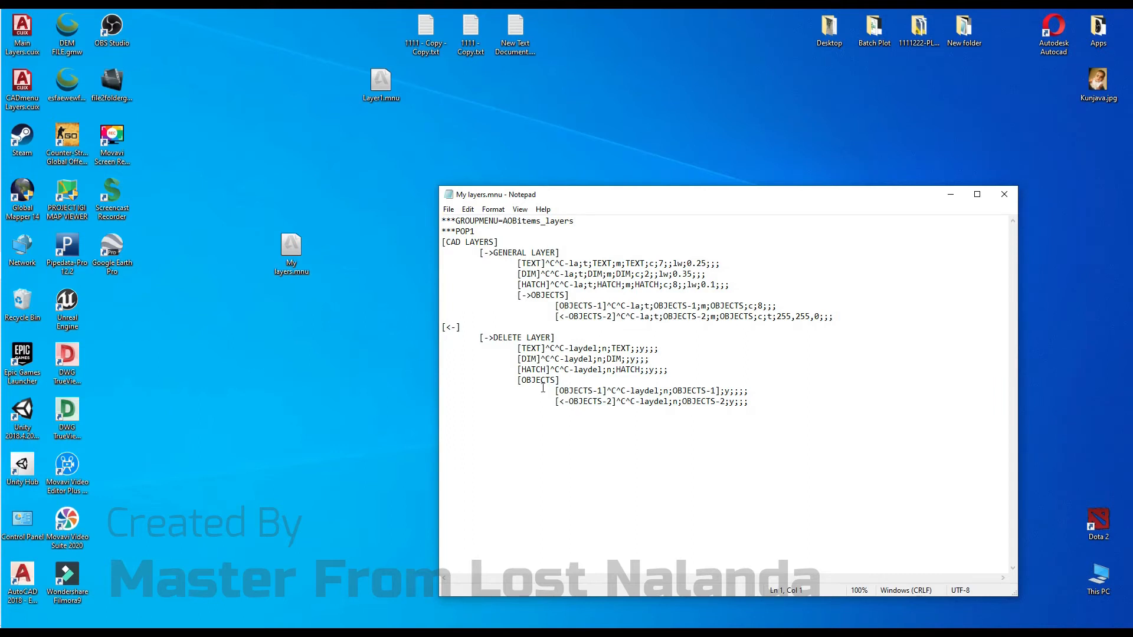
Step: Examine the menu code in My layers.mnu, including the CAD LAYERS, GENERAL LAYER, OBJECTS and DELETE LAYER entries, and close the file
{"action": "left_click_drag", "start_coordinate": [792, 414], "coordinate": [431, 212]}
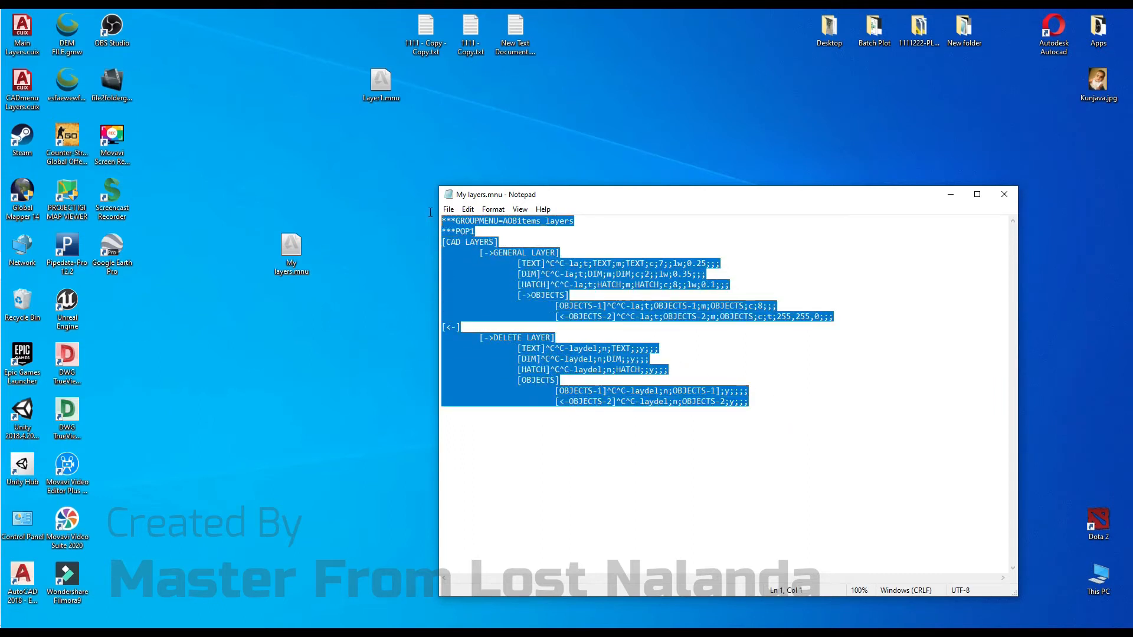
{"action": "left_click", "coordinate": [721, 342]}
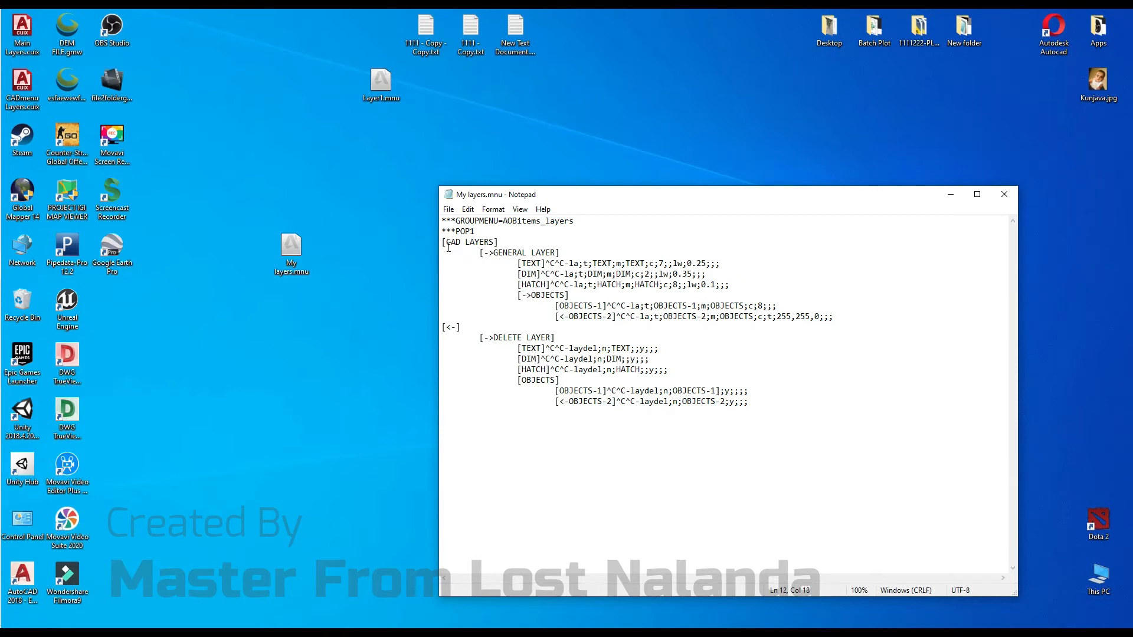
{"action": "left_click_drag", "start_coordinate": [480, 255], "coordinate": [439, 251]}
{"action": "mouse_move", "coordinate": [516, 265]}
{"action": "left_mouse_down"}
{"action": "mouse_move", "coordinate": [484, 275]}
{"action": "mouse_move", "coordinate": [517, 286]}
{"action": "mouse_move", "coordinate": [487, 286]}
{"action": "mouse_move", "coordinate": [501, 297]}
{"action": "mouse_move", "coordinate": [490, 298]}
{"action": "mouse_move", "coordinate": [540, 305]}
{"action": "mouse_move", "coordinate": [526, 306]}
{"action": "left_mouse_up"}
{"action": "left_click_drag", "start_coordinate": [494, 253], "coordinate": [488, 254]}
{"action": "left_click_drag", "start_coordinate": [533, 297], "coordinate": [528, 297]}
{"action": "left_click_drag", "start_coordinate": [570, 316], "coordinate": [557, 317]}
{"action": "left_click_drag", "start_coordinate": [457, 328], "coordinate": [449, 328]}
{"action": "left_click_drag", "start_coordinate": [483, 338], "coordinate": [518, 350]}
{"action": "left_click", "coordinate": [515, 360]}
{"action": "left_click", "coordinate": [514, 380]}
{"action": "left_click", "coordinate": [560, 382]}
{"action": "left_click", "coordinate": [1004, 194]}
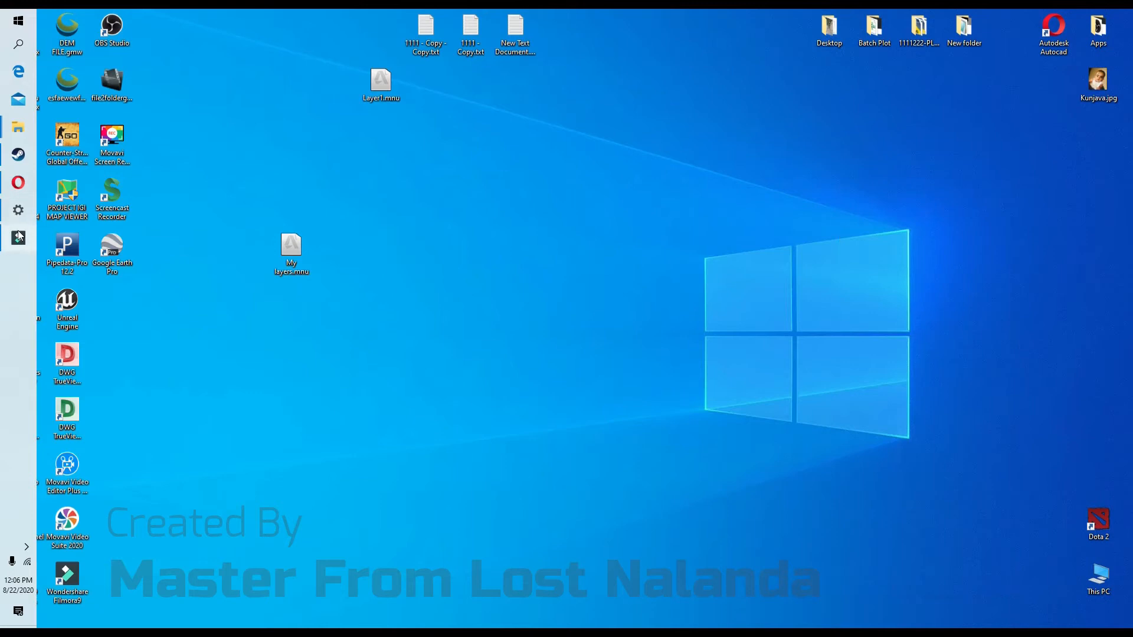
Step: Switch to AutoCAD 2018 and start a new blank drawing
{"action": "left_click", "coordinate": [19, 238]}
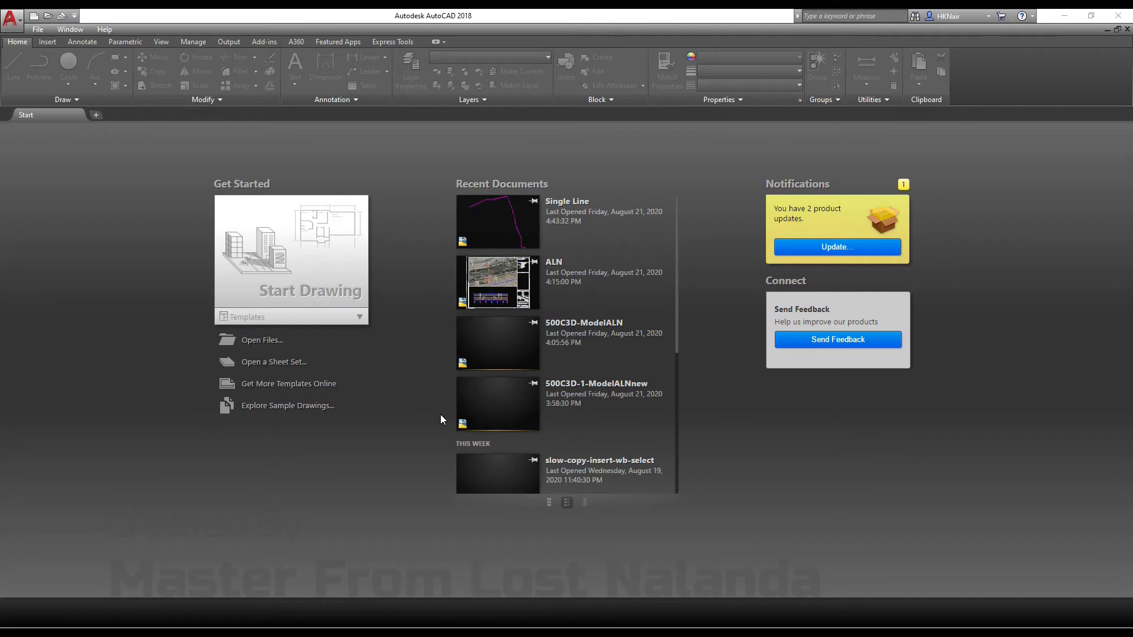
{"action": "left_click", "coordinate": [302, 255]}
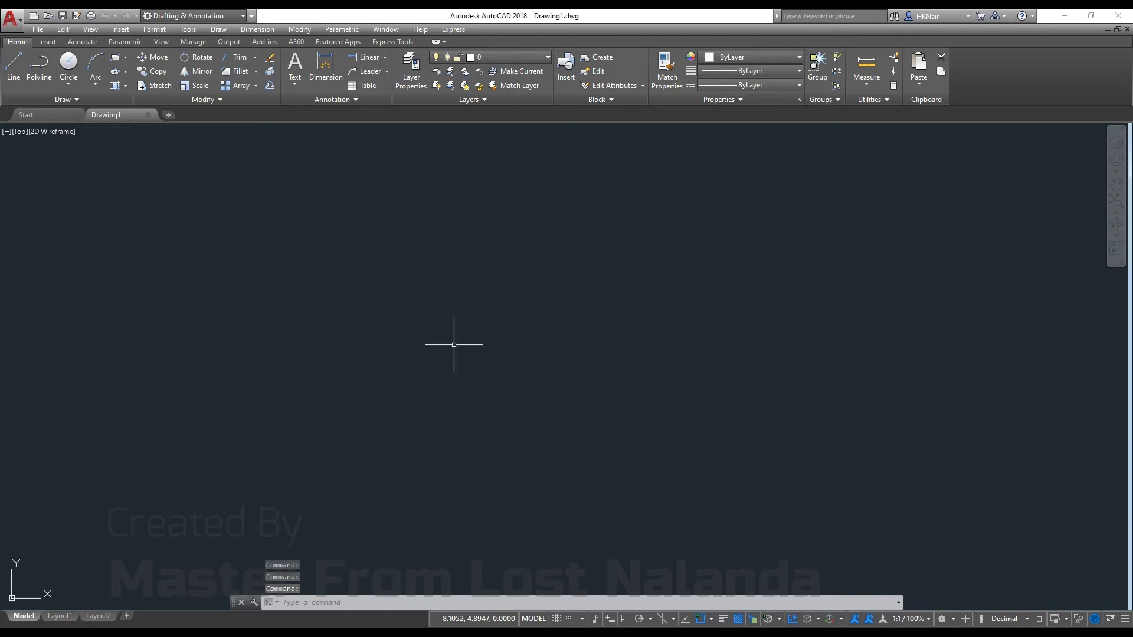
{"action": "type", "text": "me"}
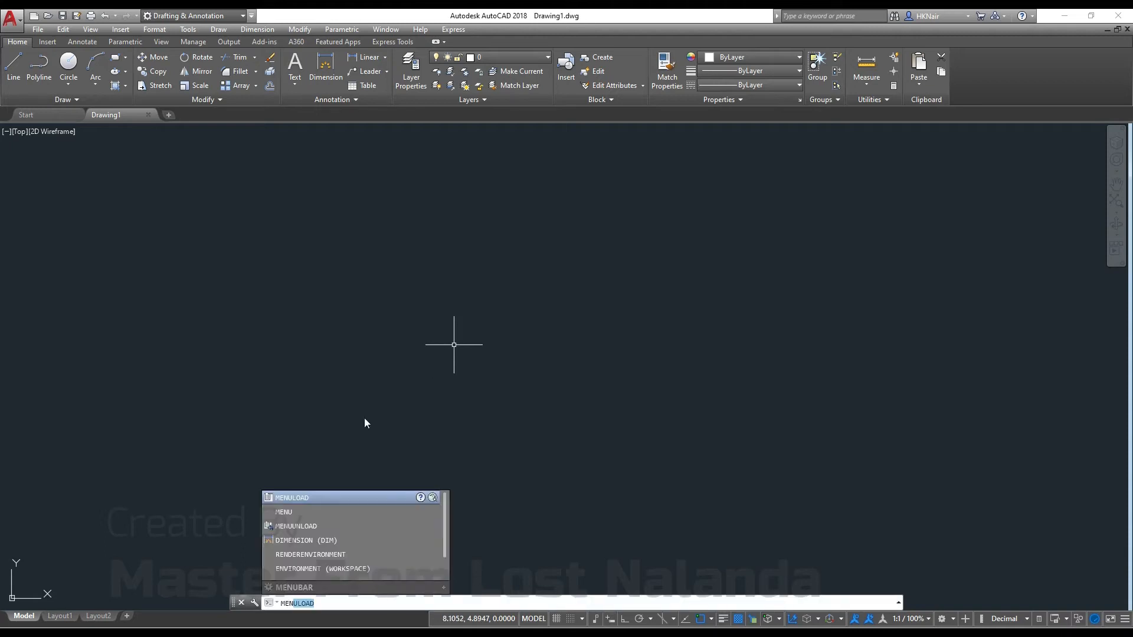
{"action": "type", "text": "n"}
{"action": "left_click", "coordinate": [304, 498]}
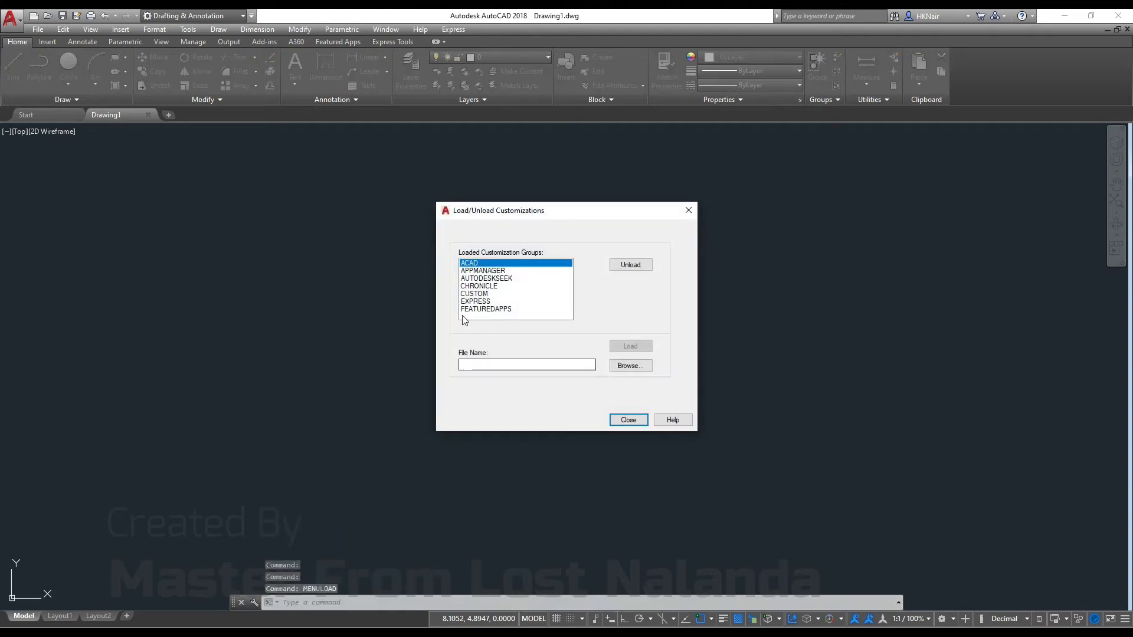
{"action": "left_click", "coordinate": [626, 421]}
Step: Hide the classic menu bar by setting the MENUBAR variable to 0
{"action": "type", "text": "m"}
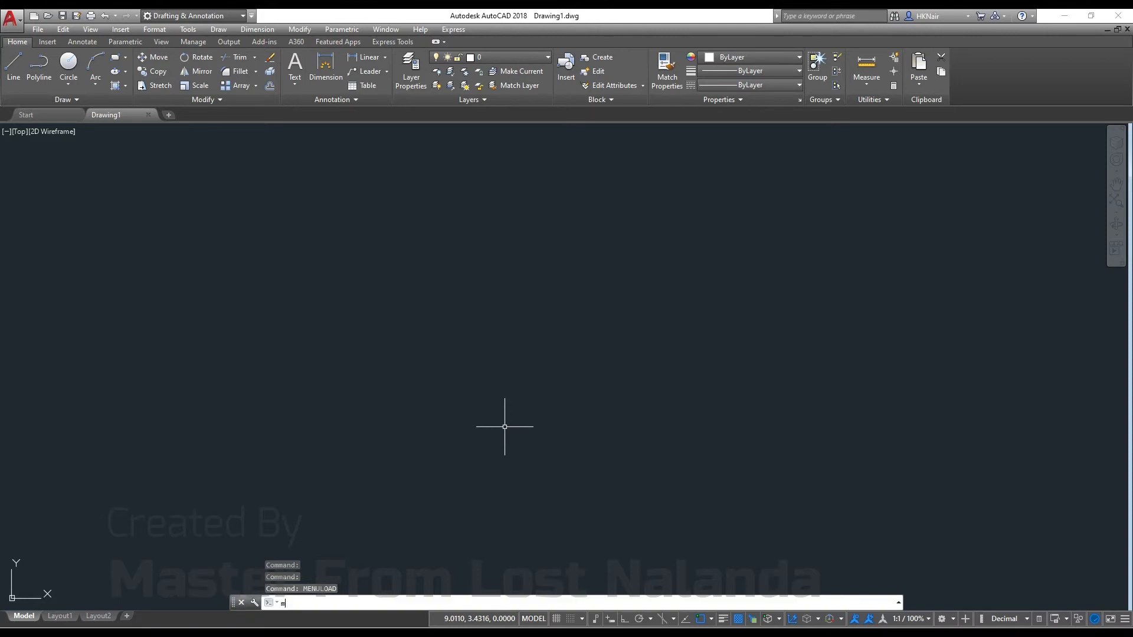
{"action": "type", "text": "enubar"}
{"action": "key", "text": "Return"}
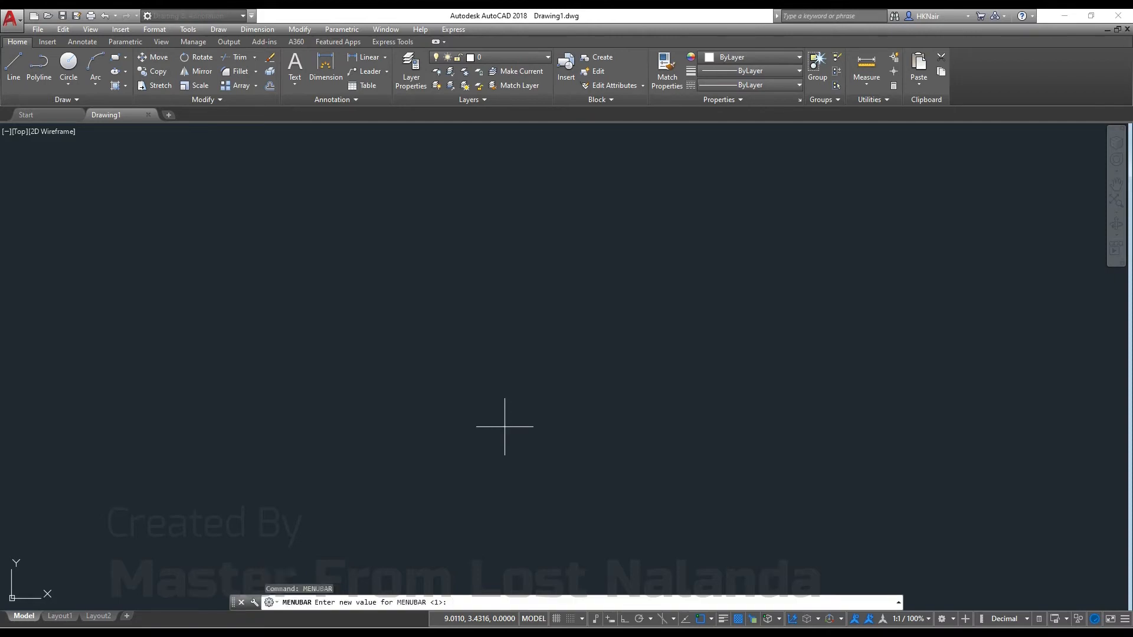
{"action": "type", "text": "0"}
{"action": "key", "text": "Return"}
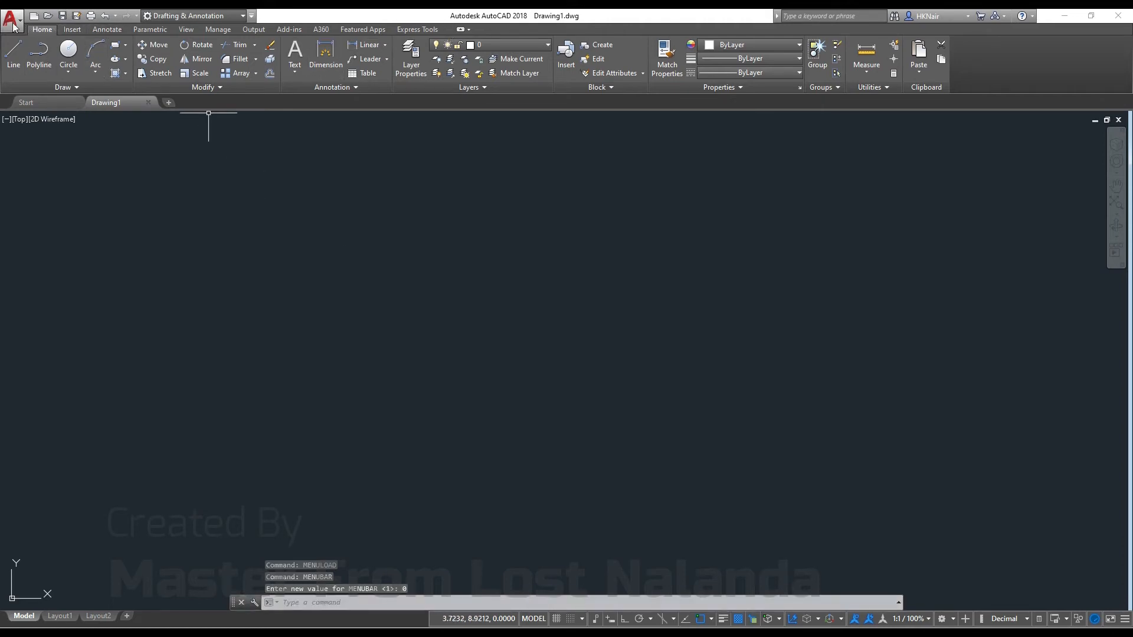
Step: Show the classic menu bar by setting the MENUBAR variable to 1
{"action": "type", "text": "menubar"}
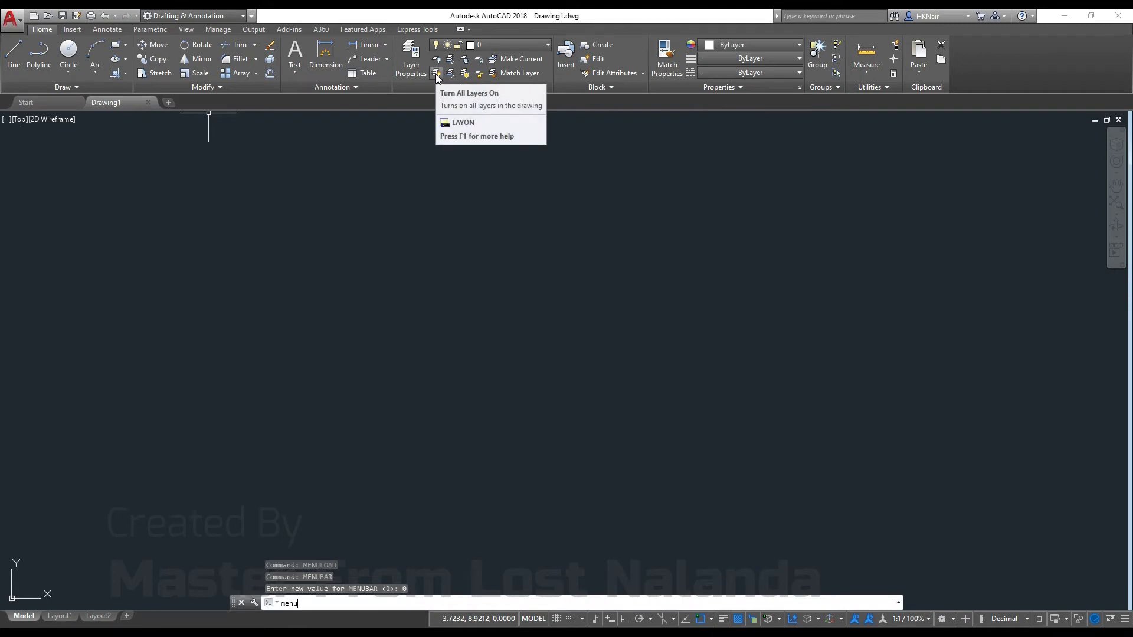
{"action": "key", "text": "Return"}
{"action": "type", "text": "1"}
{"action": "key", "text": "Return"}
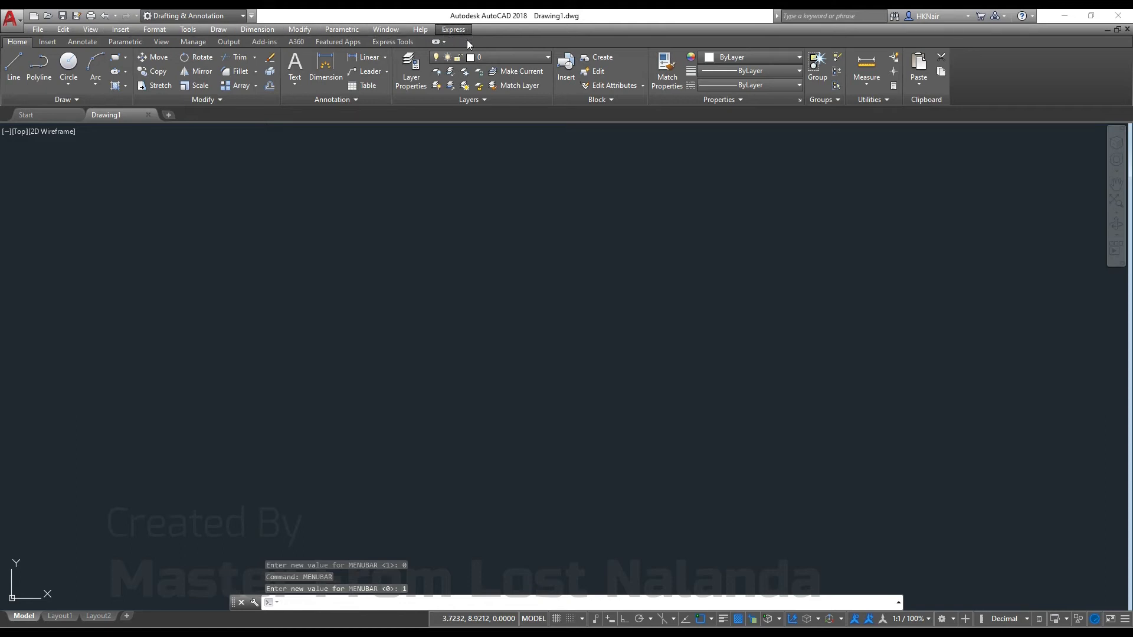
Step: Load the customization file Layer1.mnu from the Desktop with MENULOAD and close the Load/Unload Customizations dialog
{"action": "type", "text": "menuload"}
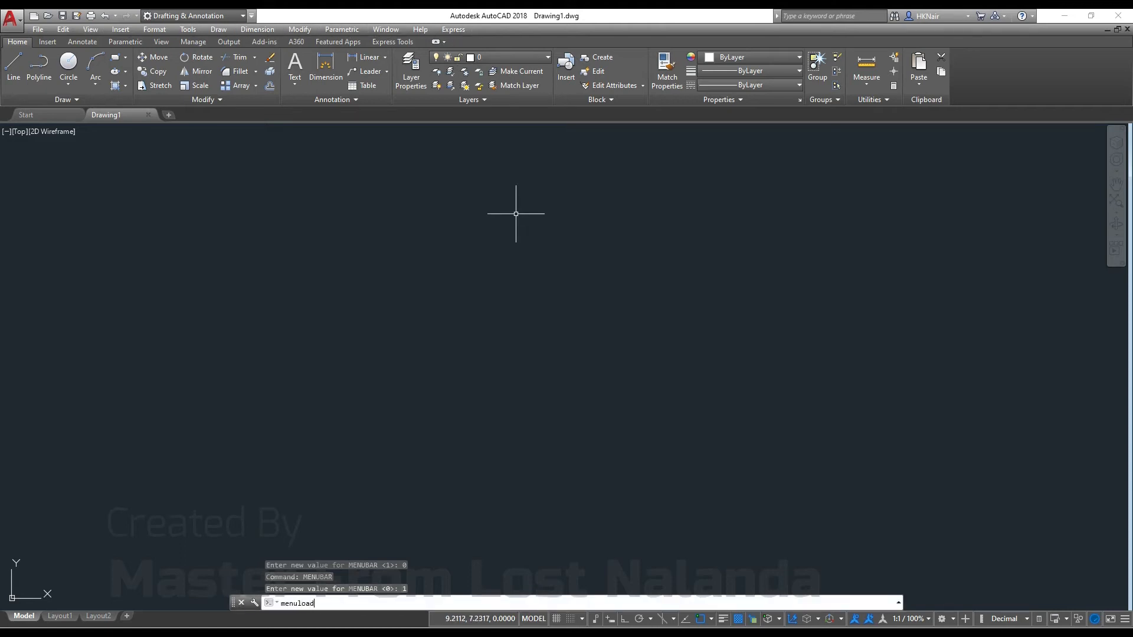
{"action": "key", "text": "Return"}
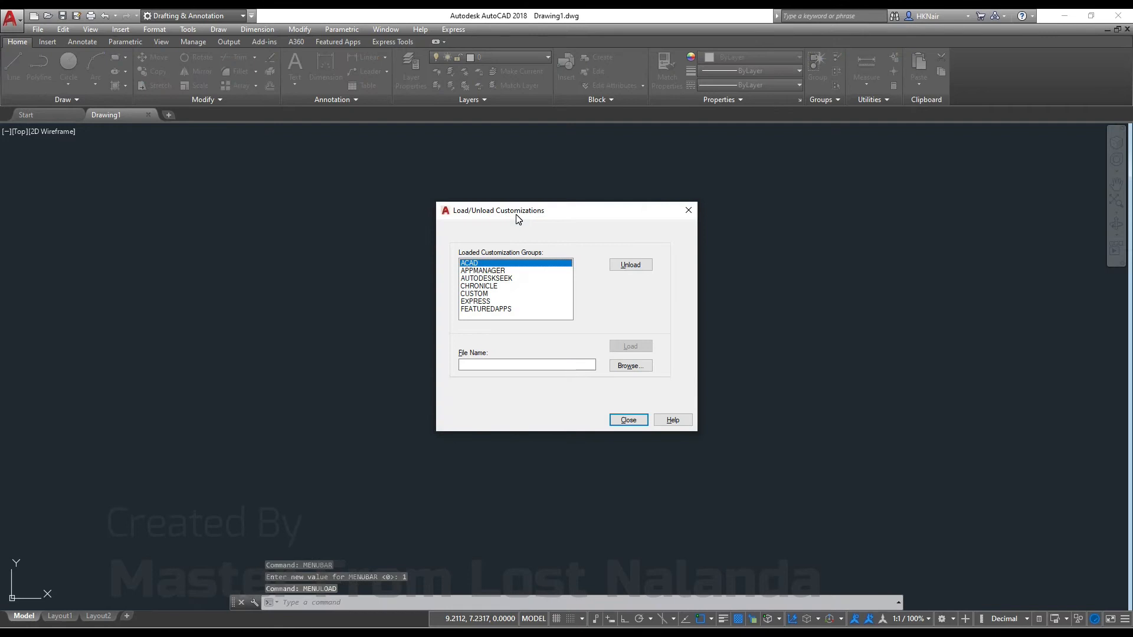
{"action": "left_click", "coordinate": [631, 366]}
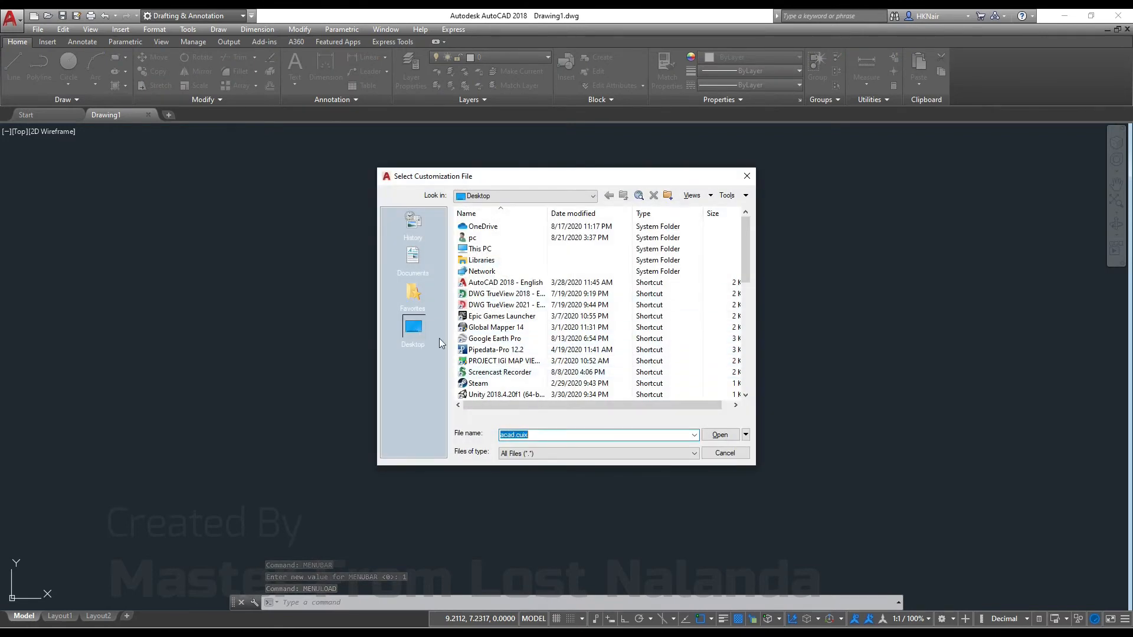
{"action": "left_click_drag", "start_coordinate": [744, 248], "coordinate": [743, 370]}
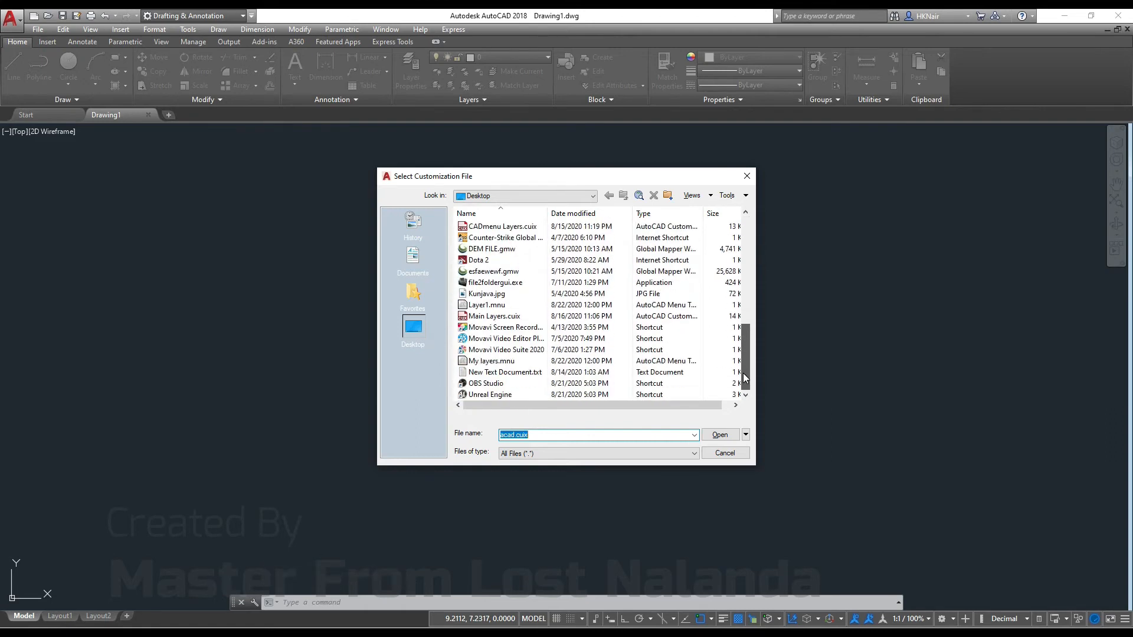
{"action": "left_click", "coordinate": [484, 305]}
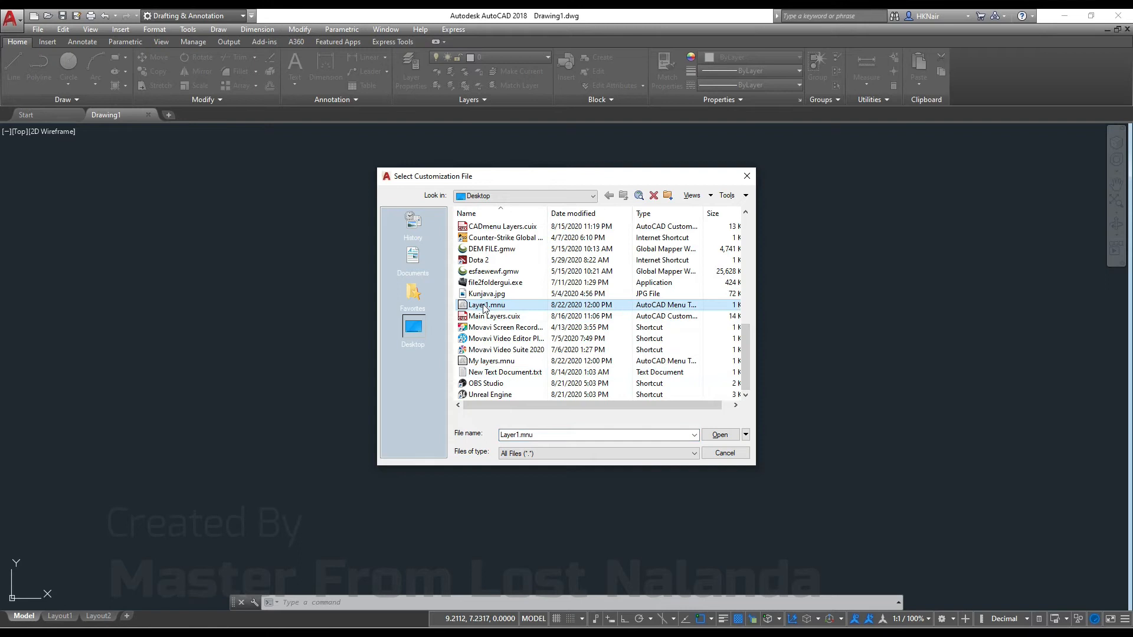
{"action": "left_click", "coordinate": [717, 436]}
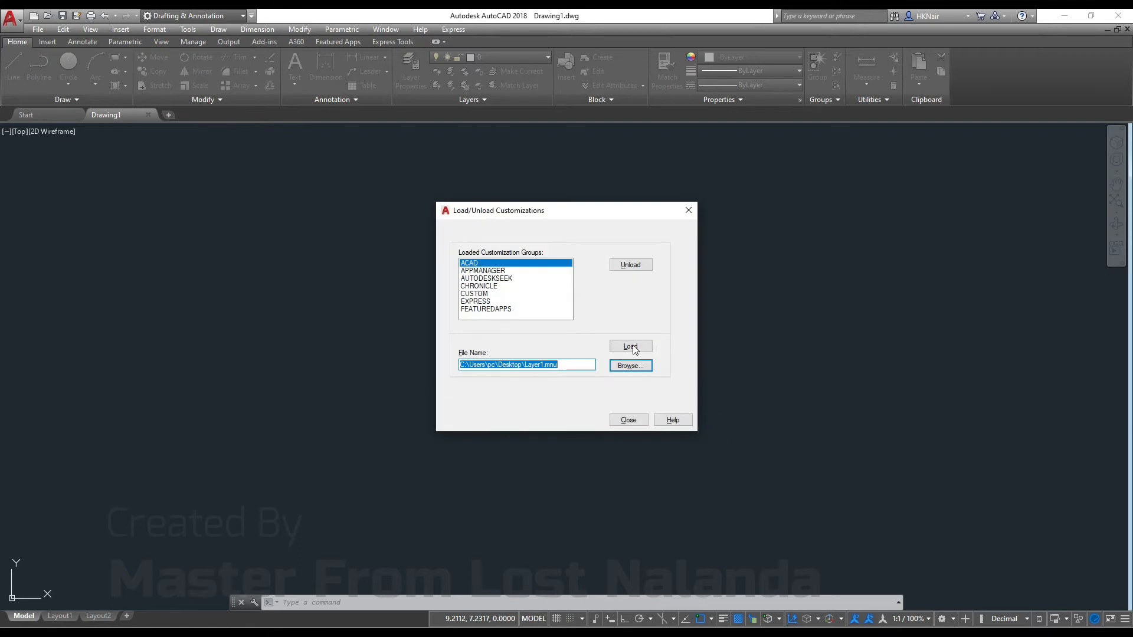
{"action": "left_click", "coordinate": [634, 347]}
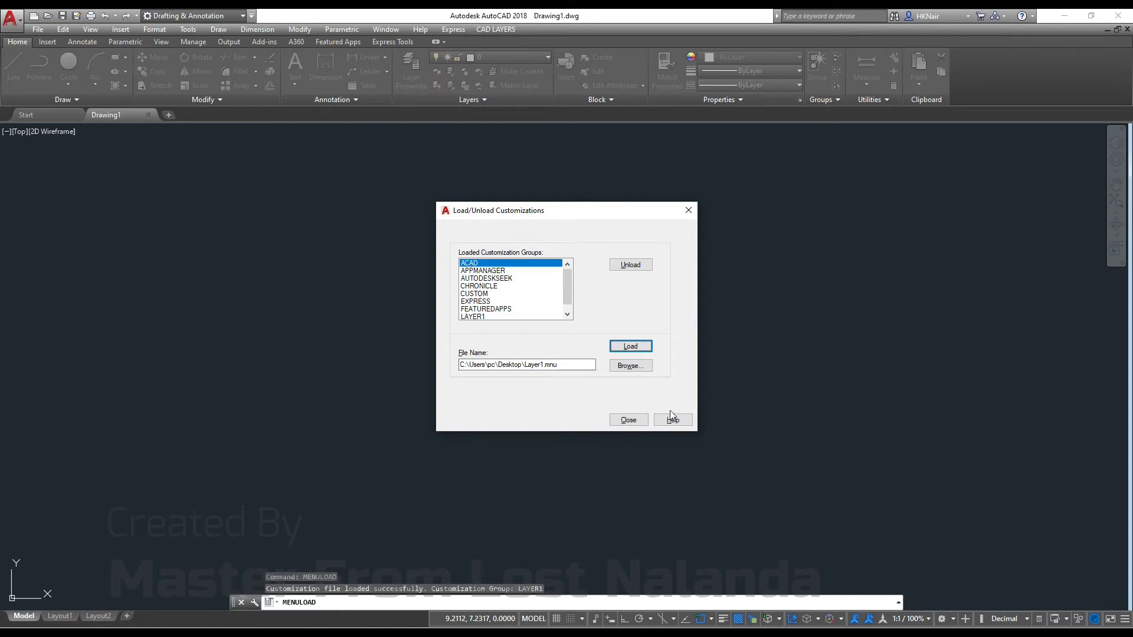
{"action": "left_click", "coordinate": [628, 420]}
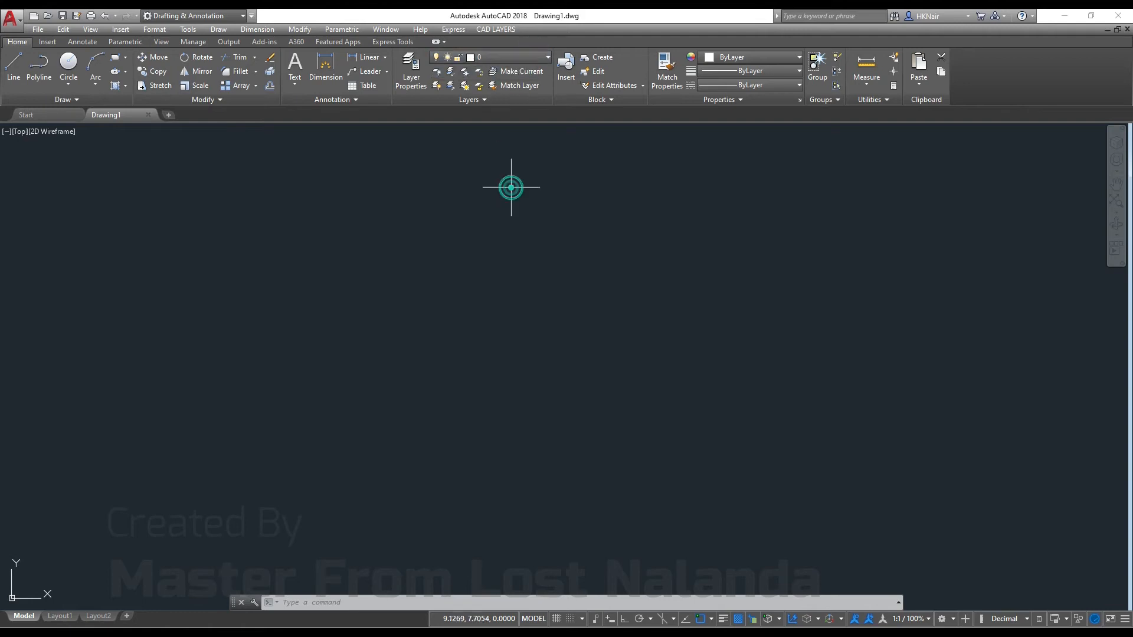
Step: Inspect the drawing's existing layers and their properties in the Layer Properties Manager, and close it
{"action": "type", "text": "LA"}
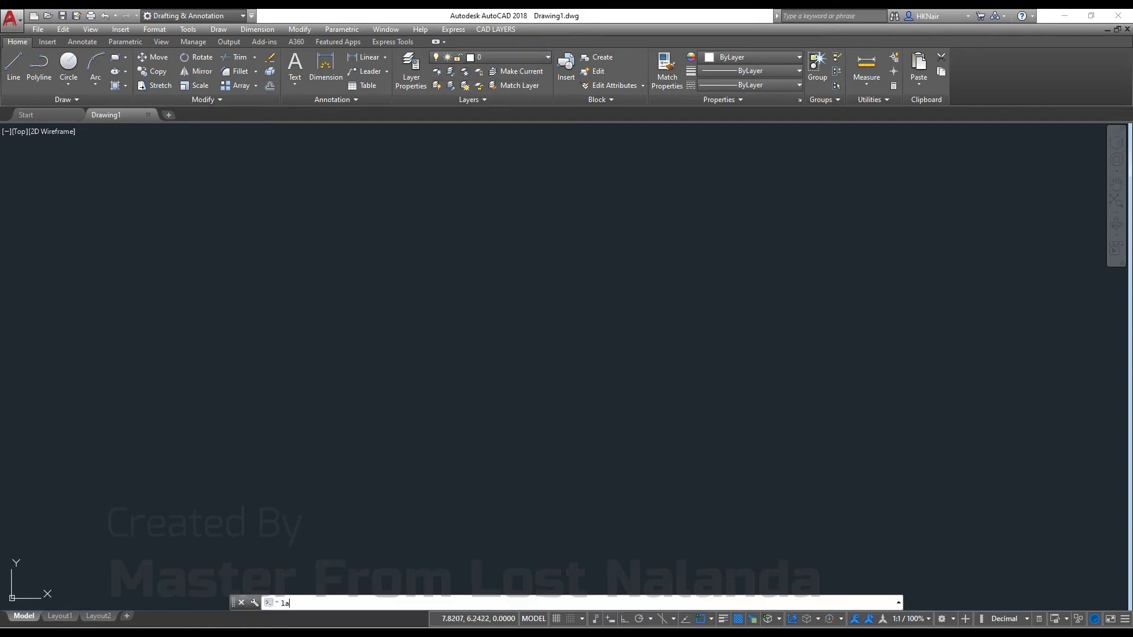
{"action": "key", "text": "Return"}
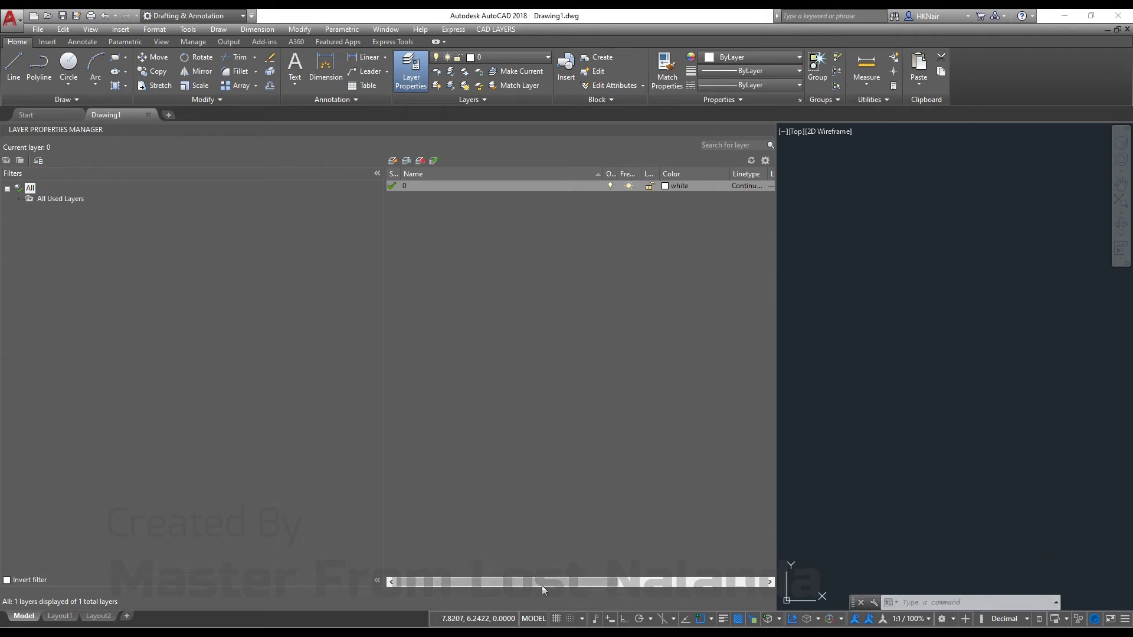
{"action": "left_click_drag", "start_coordinate": [575, 582], "coordinate": [711, 586]}
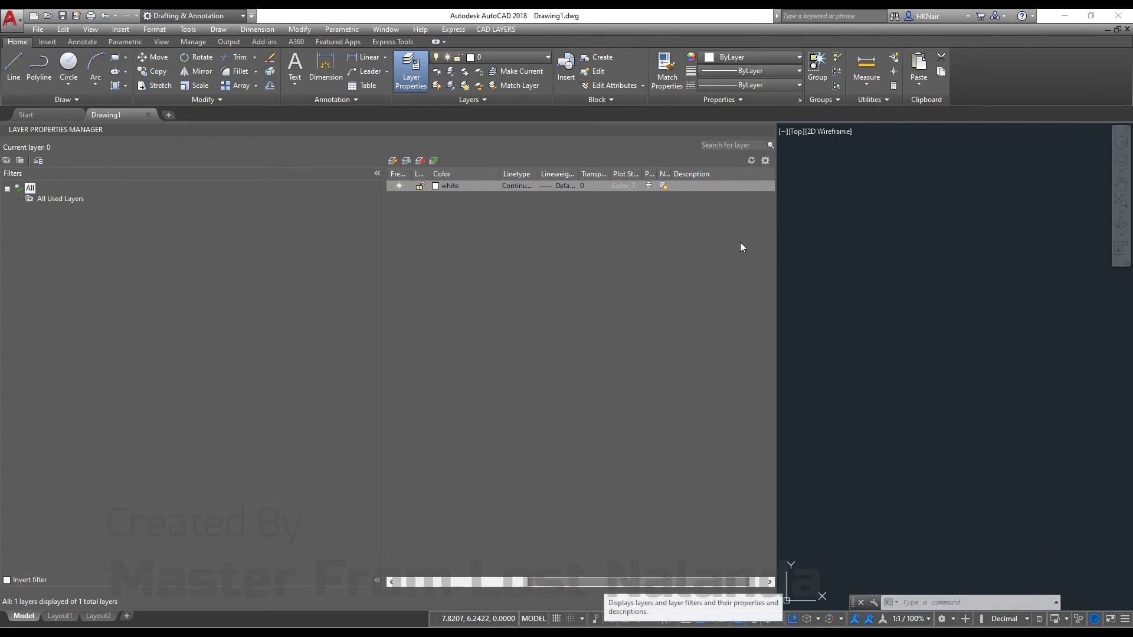
{"action": "left_click", "coordinate": [769, 130]}
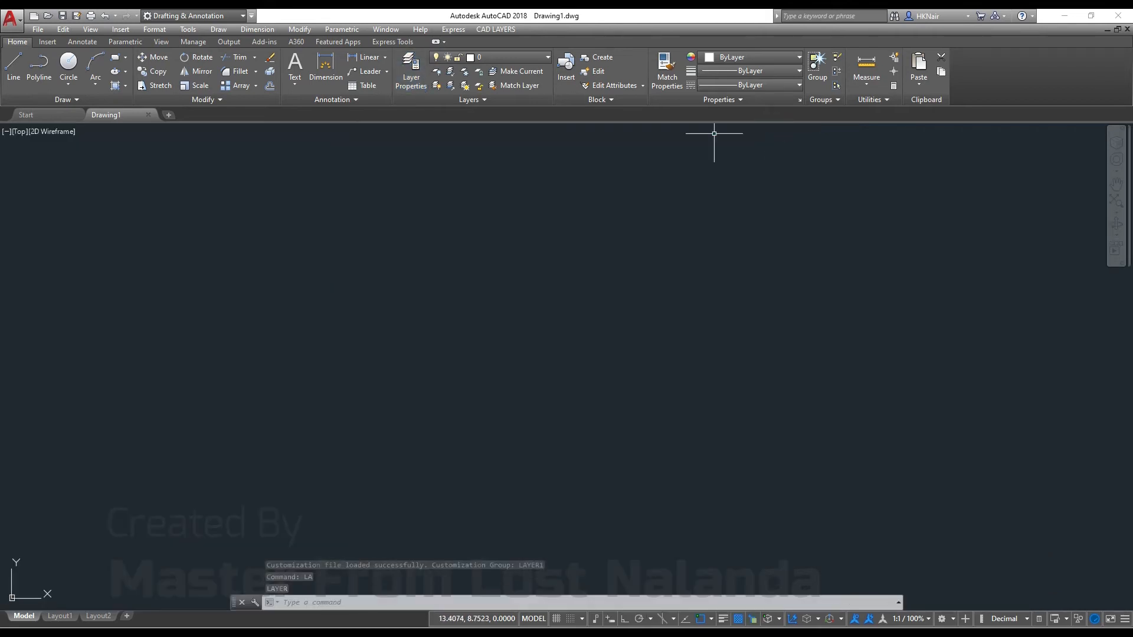
Step: Create the TEXT layer with the custom CAD LAYERS general layer command and display the Layer Properties Manager
{"action": "left_click", "coordinate": [499, 31]}
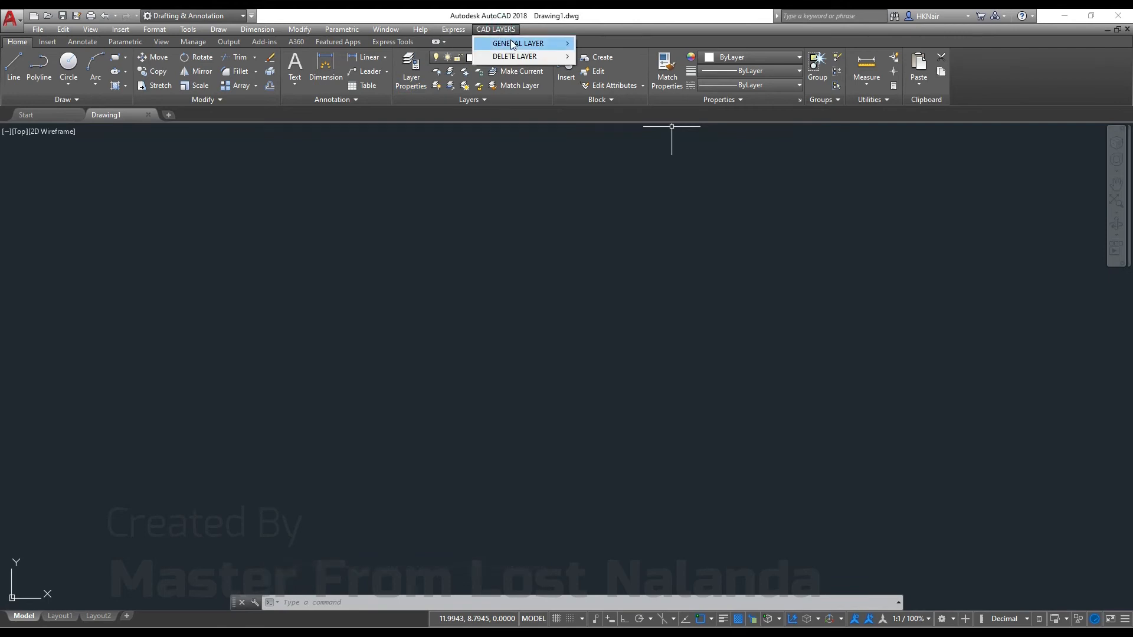
{"action": "mouse_move", "coordinate": [512, 45]}
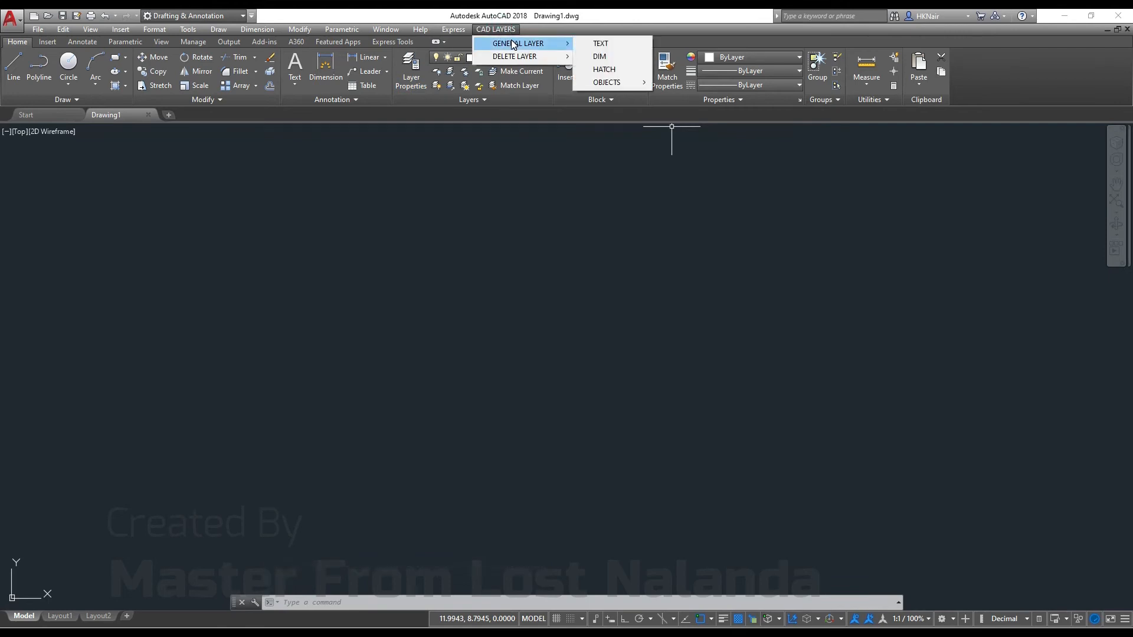
{"action": "left_click", "coordinate": [601, 44]}
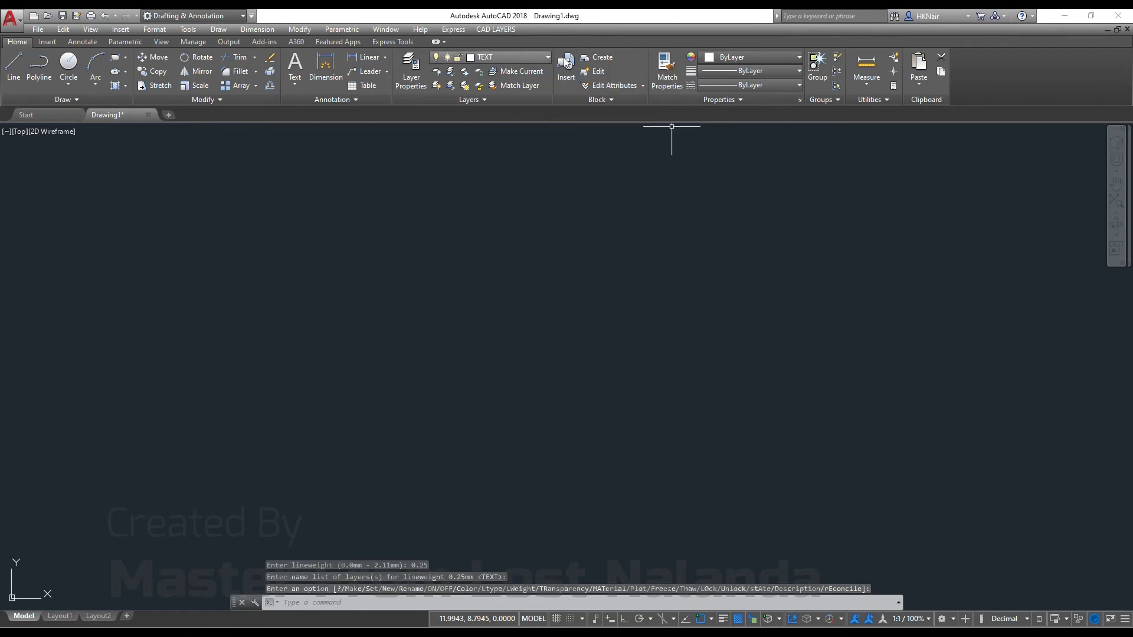
{"action": "type", "text": "LA"}
{"action": "key", "text": "Return"}
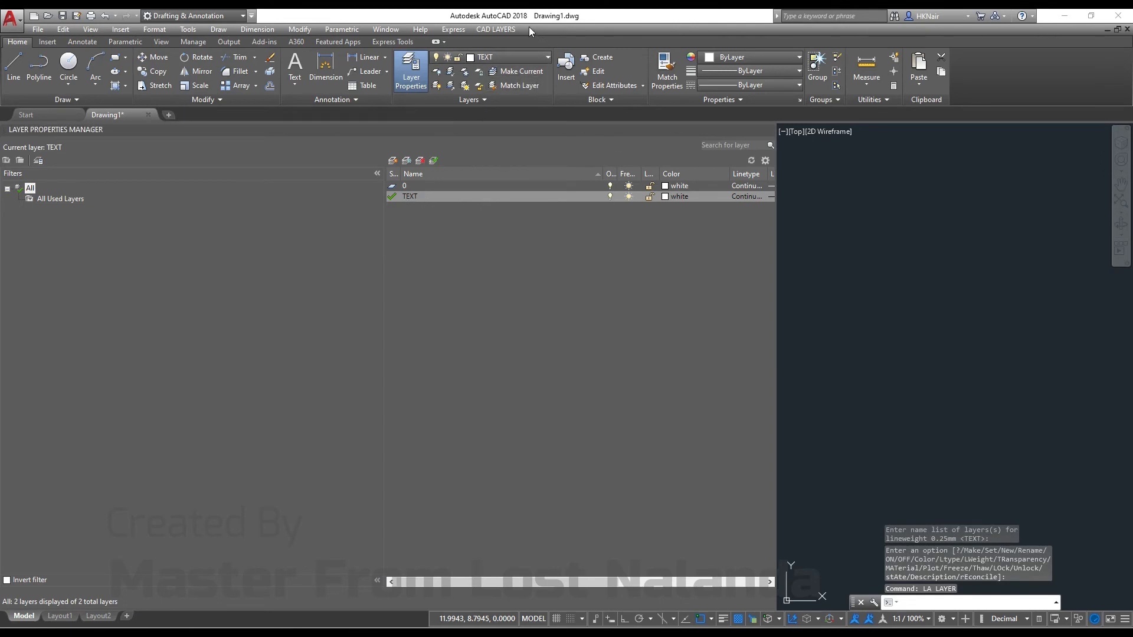
Step: Create the DIM layer with the custom general layer command and check its color and lineweight in the layer list
{"action": "left_click", "coordinate": [501, 29]}
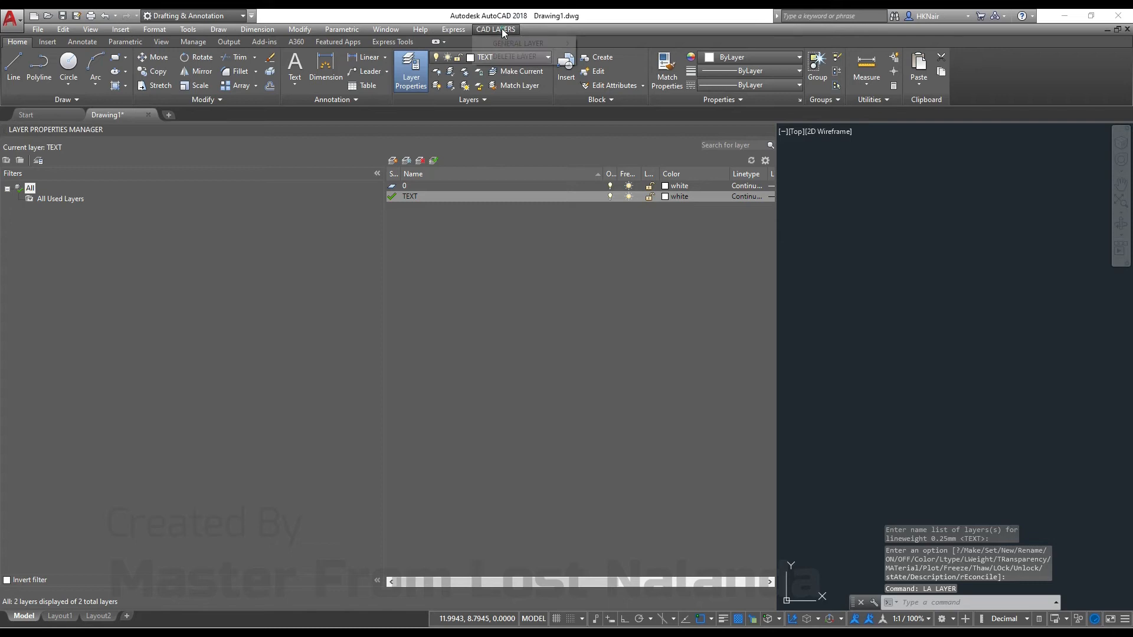
{"action": "mouse_move", "coordinate": [515, 45]}
{"action": "left_click", "coordinate": [608, 56]}
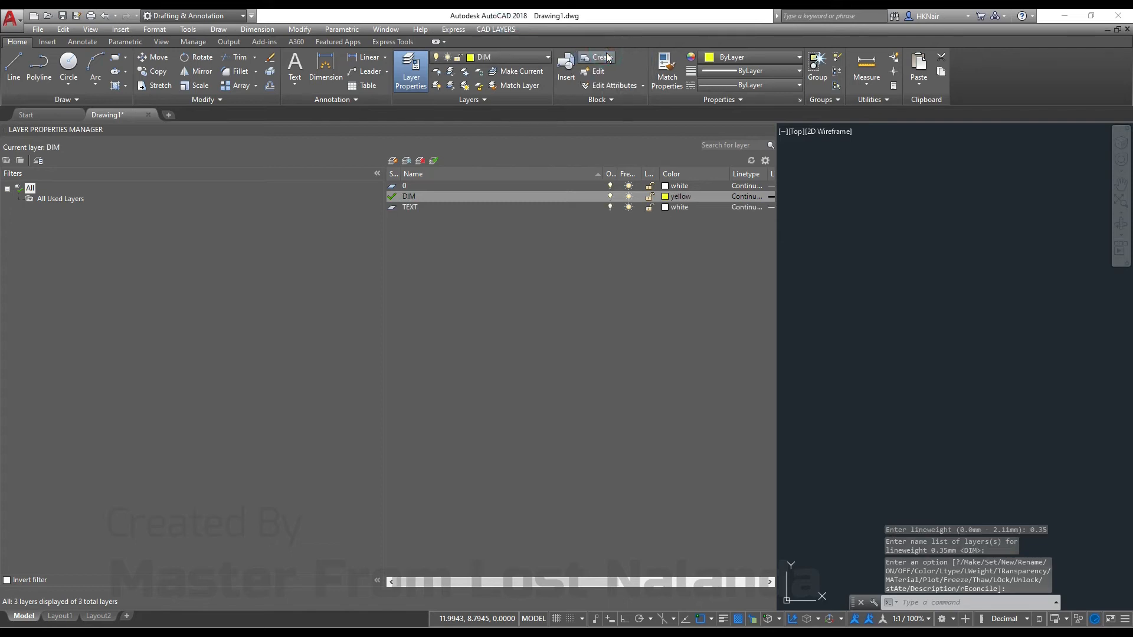
{"action": "left_click_drag", "start_coordinate": [612, 583], "coordinate": [668, 569]}
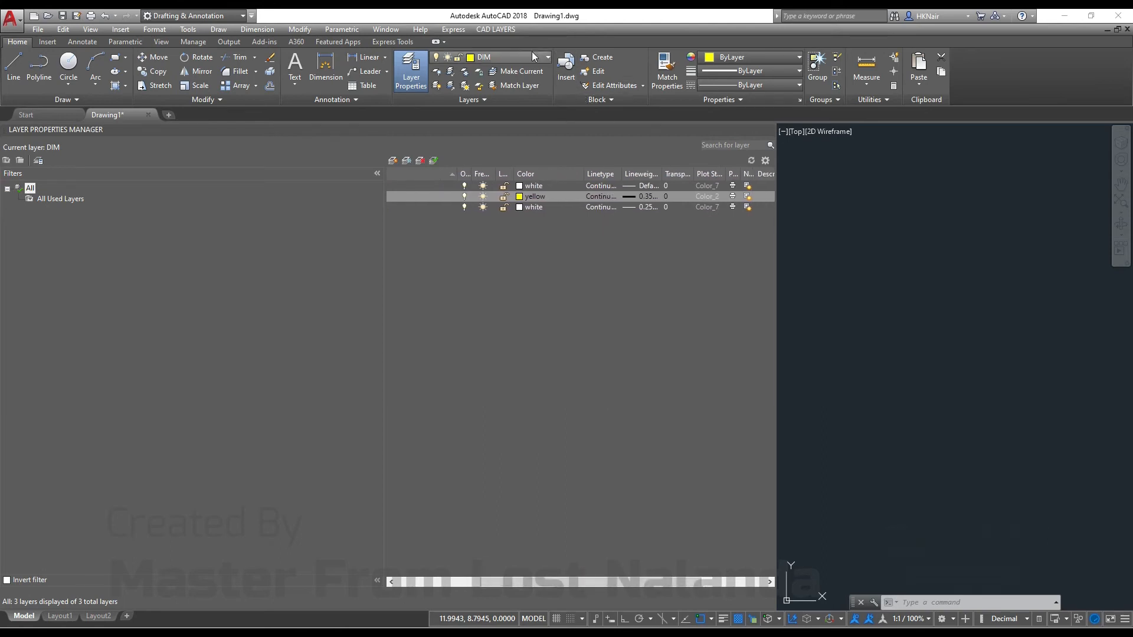
Step: Create the HATCH layer with the custom general layer command and check its color and lineweight
{"action": "left_click", "coordinate": [503, 30]}
{"action": "mouse_move", "coordinate": [543, 45]}
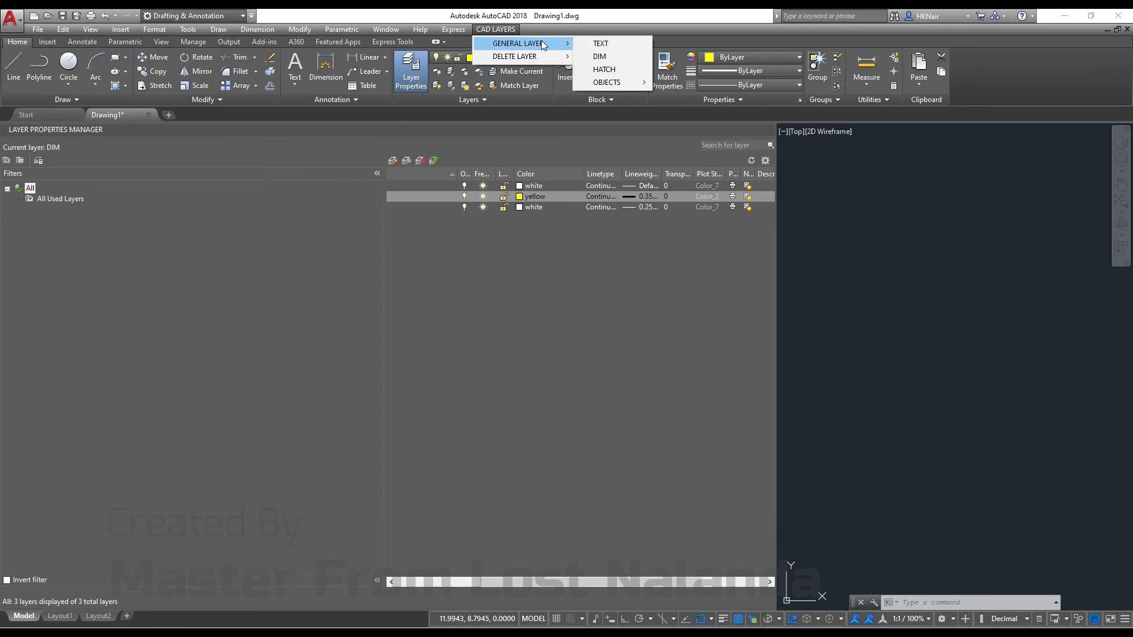
{"action": "left_click", "coordinate": [616, 69]}
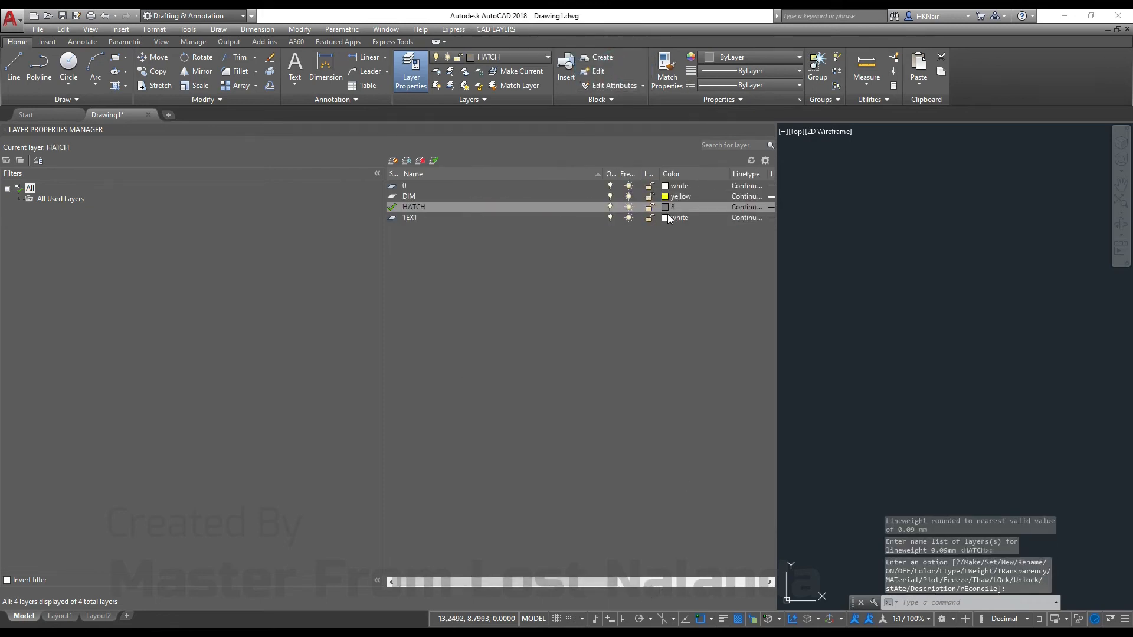
{"action": "left_click_drag", "start_coordinate": [582, 582], "coordinate": [643, 581]}
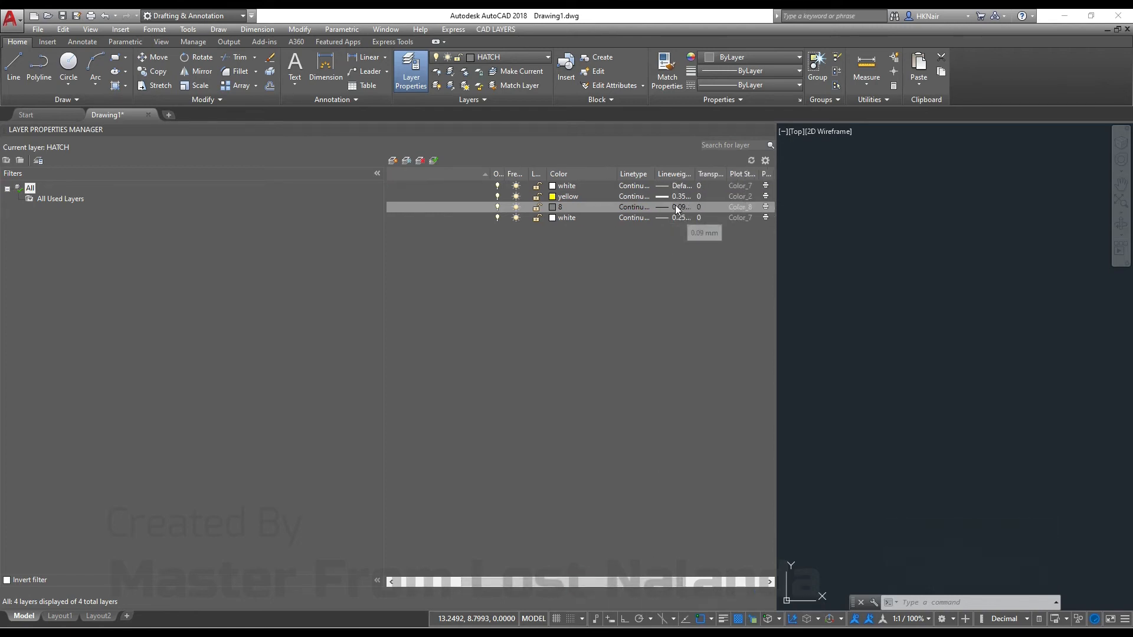
Step: Create the OBJECTS layer with the custom OBJECTS-1 general layer command and check its properties in the layer list
{"action": "left_click", "coordinate": [496, 29]}
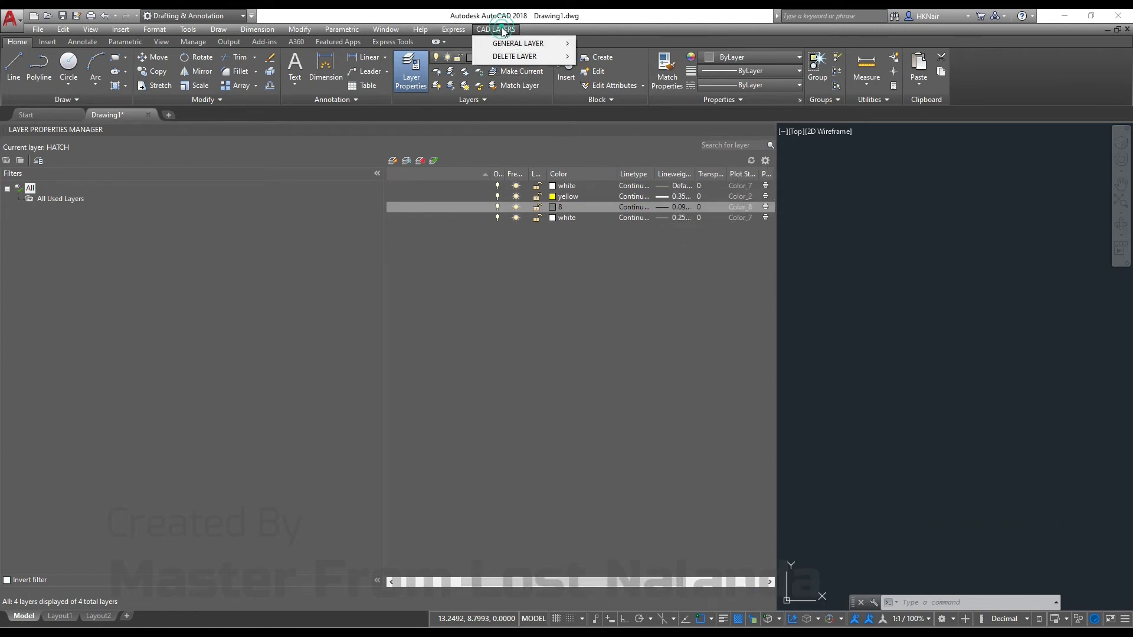
{"action": "mouse_move", "coordinate": [532, 43]}
{"action": "mouse_move", "coordinate": [635, 85]}
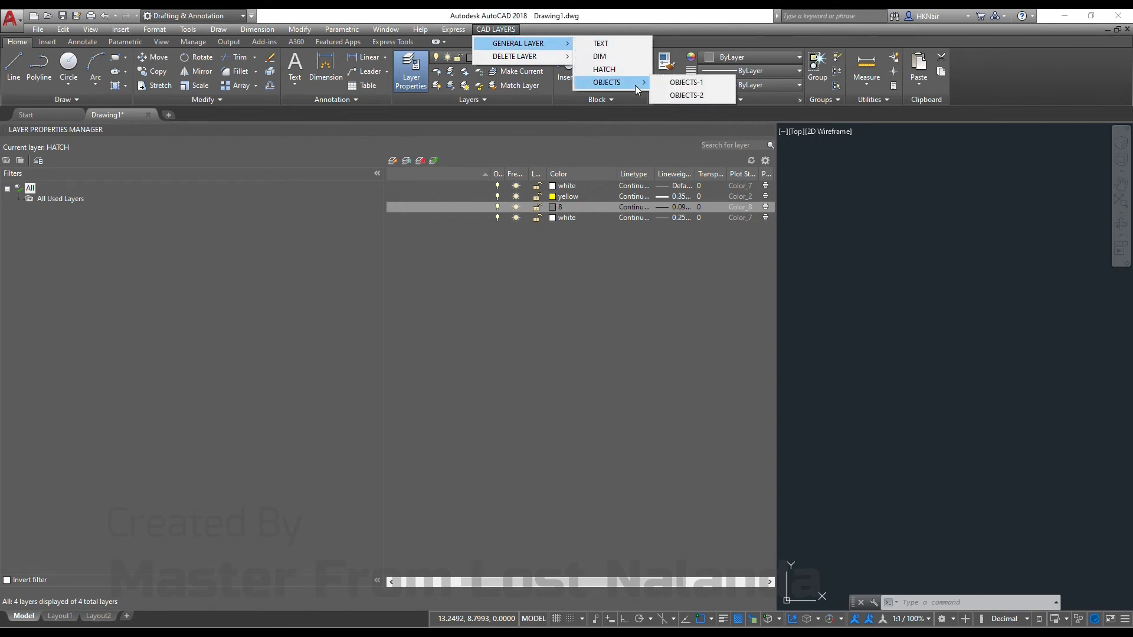
{"action": "left_click", "coordinate": [690, 84]}
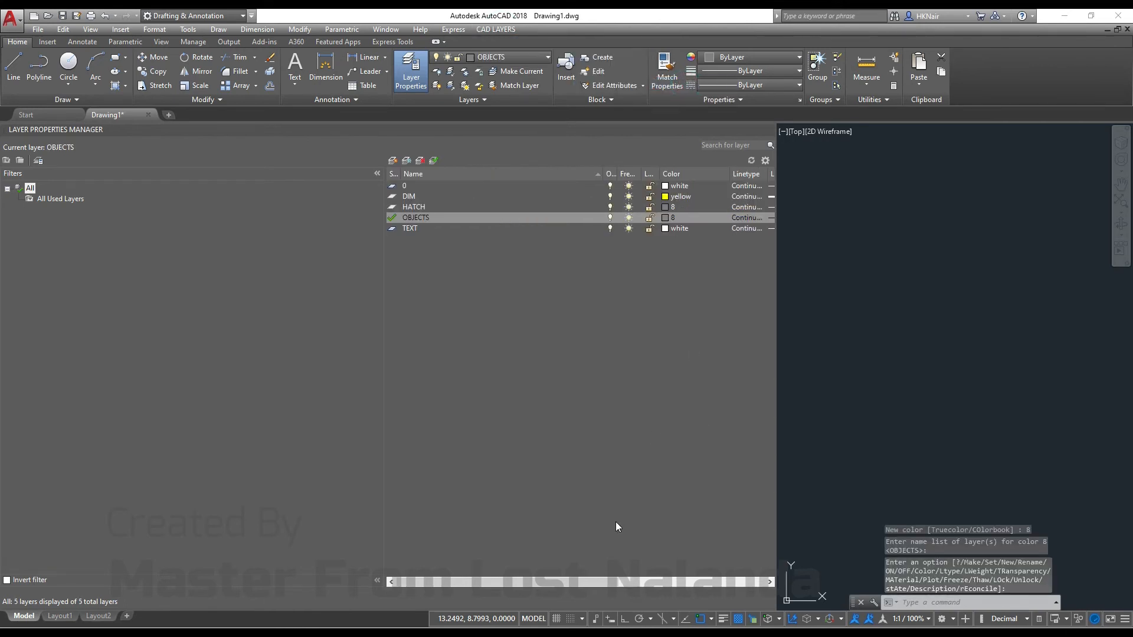
{"action": "left_click_drag", "start_coordinate": [512, 583], "coordinate": [442, 555]}
Step: Apply the custom OBJECTS-2 general layer command to give the OBJECTS layer the true color 255,255,0, and check the layer list
{"action": "left_click", "coordinate": [499, 29]}
{"action": "mouse_move", "coordinate": [527, 43]}
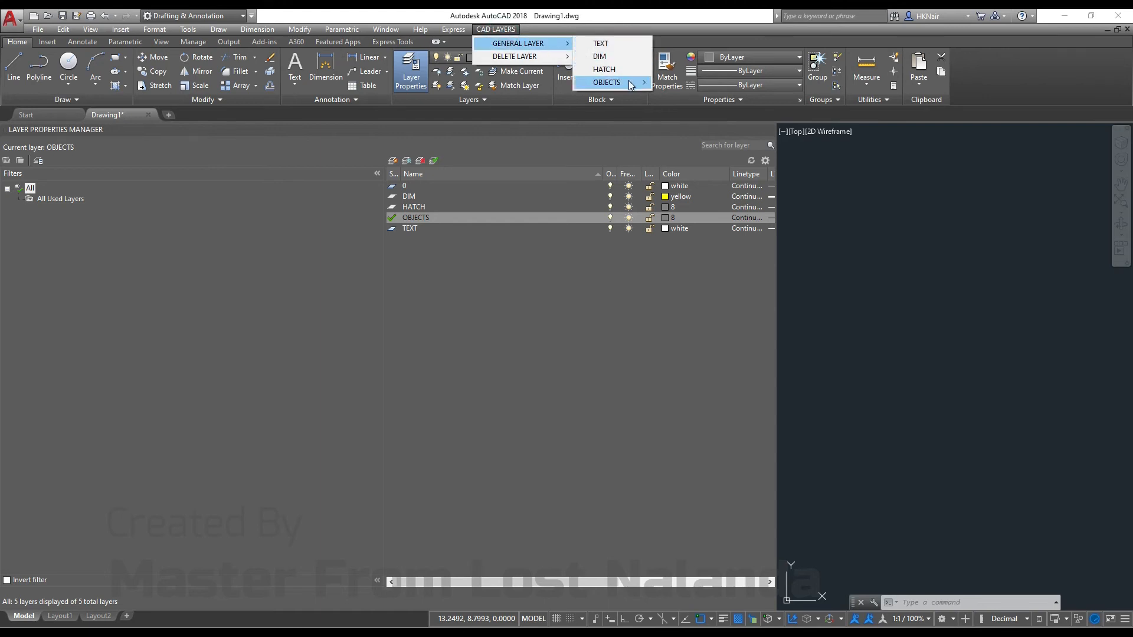
{"action": "mouse_move", "coordinate": [623, 82]}
{"action": "left_click", "coordinate": [687, 97]}
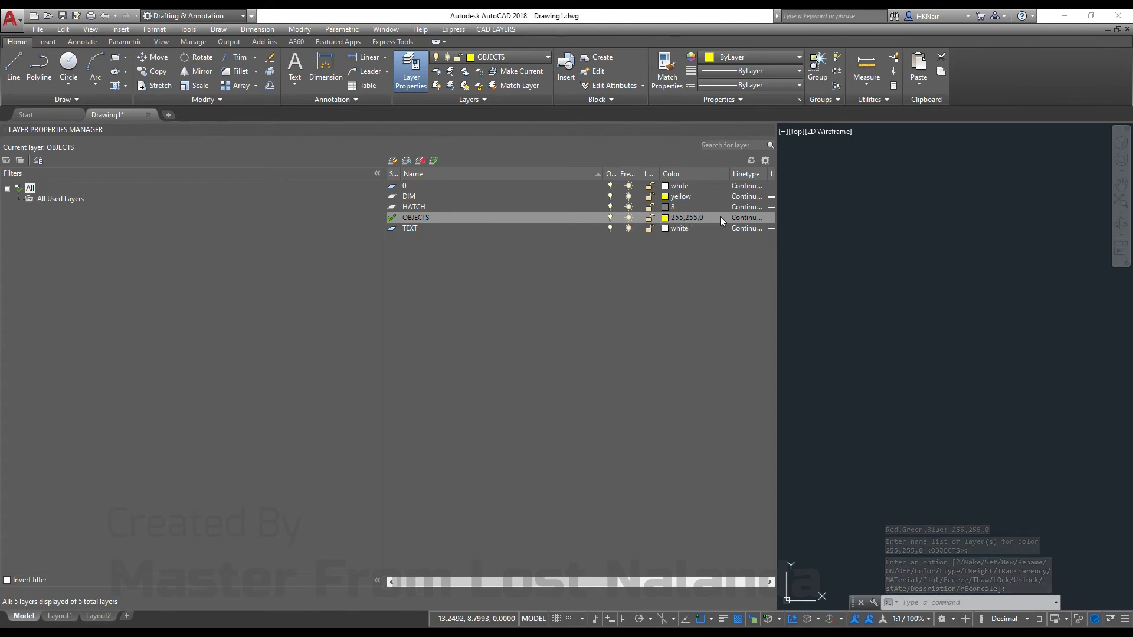
{"action": "left_click_drag", "start_coordinate": [592, 583], "coordinate": [515, 561]}
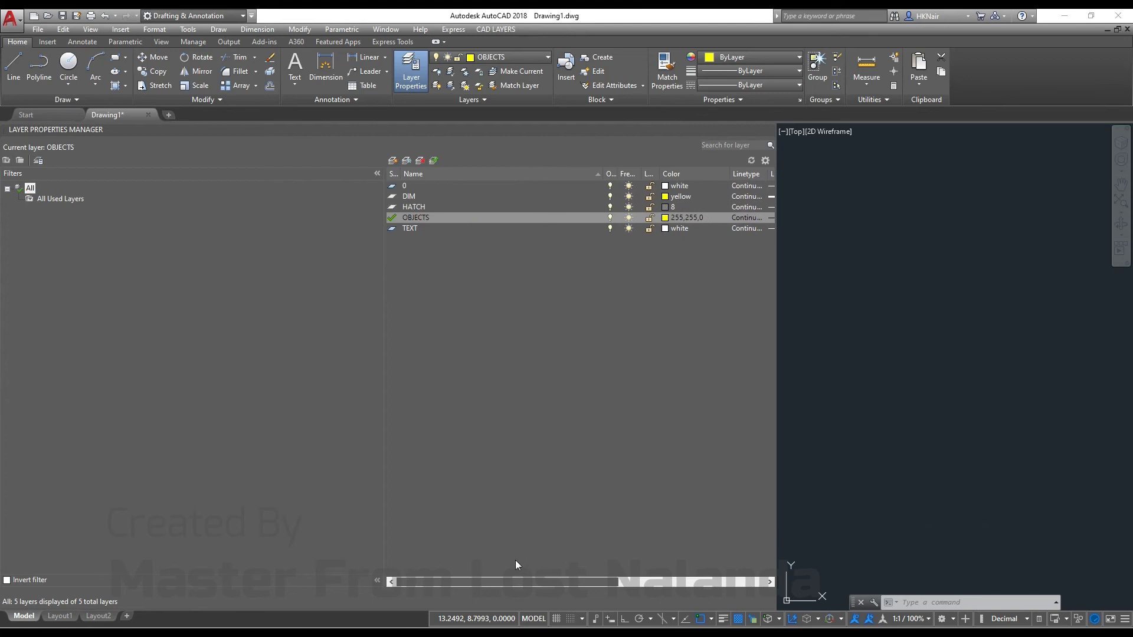
Step: Delete the TEXT, DIM and HATCH layers with the matching custom delete layer commands
{"action": "left_click", "coordinate": [495, 29]}
{"action": "mouse_move", "coordinate": [539, 58]}
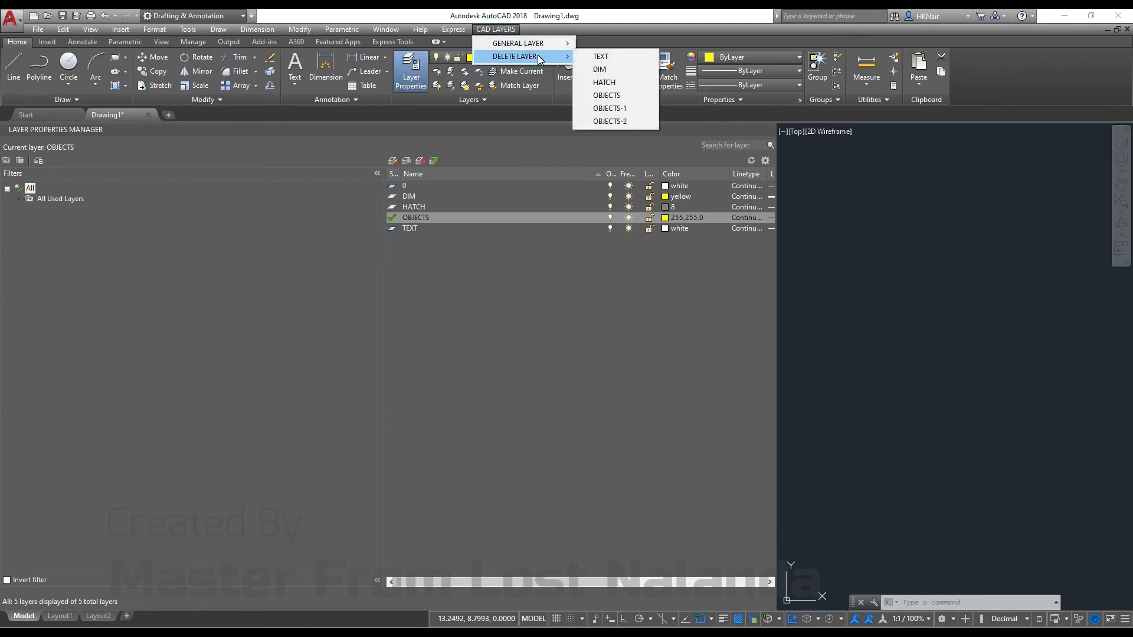
{"action": "left_click", "coordinate": [610, 61]}
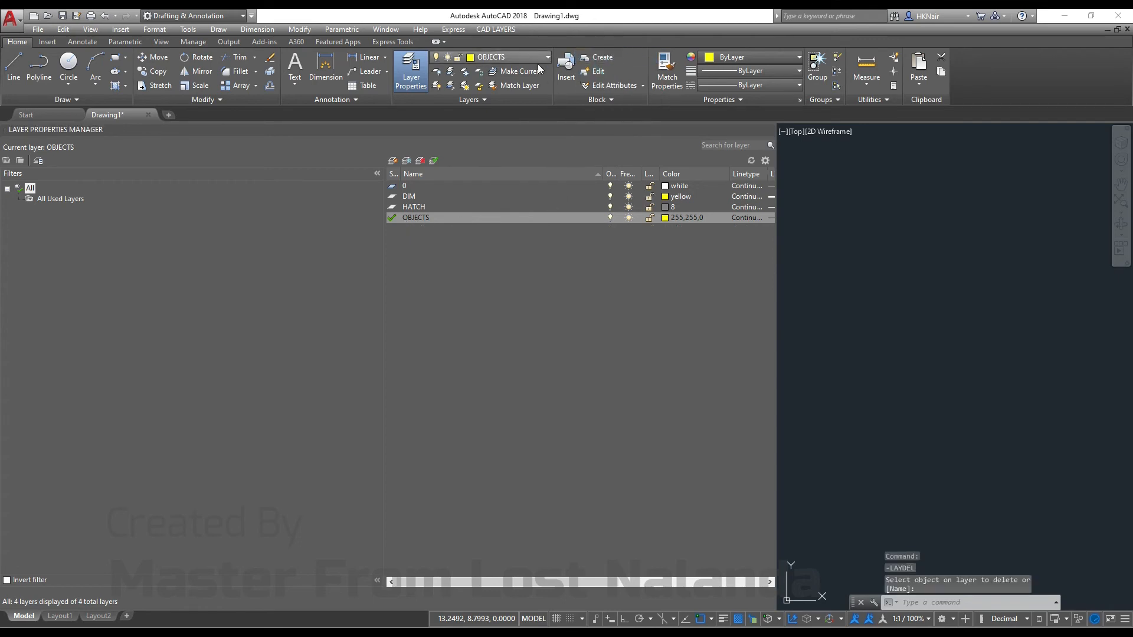
{"action": "left_click", "coordinate": [496, 30]}
{"action": "mouse_move", "coordinate": [513, 46]}
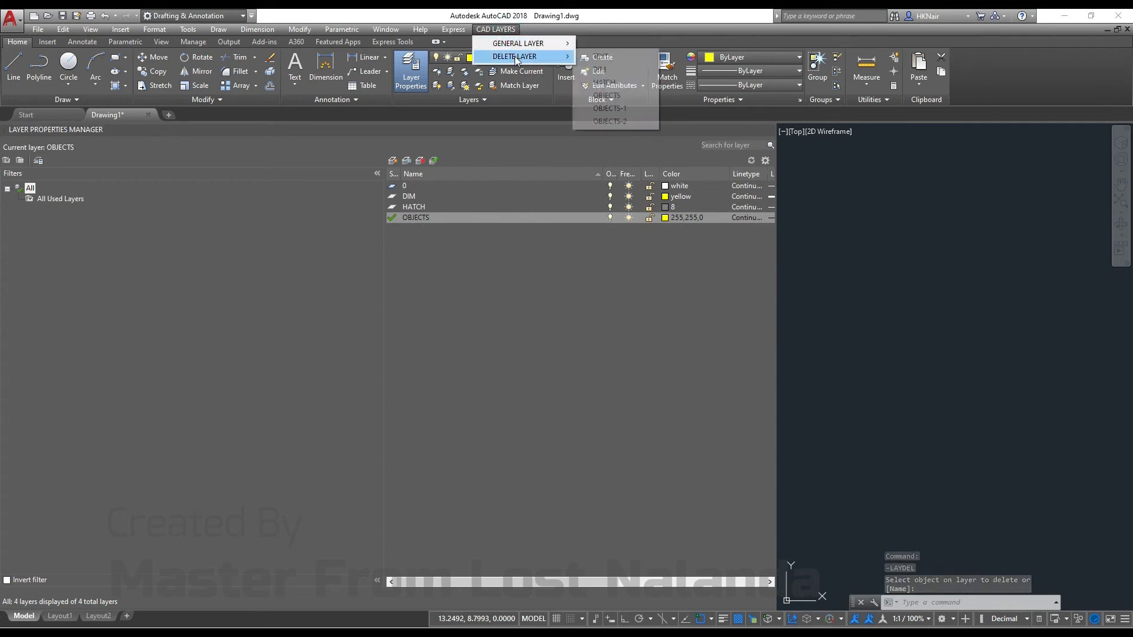
{"action": "left_click", "coordinate": [618, 72]}
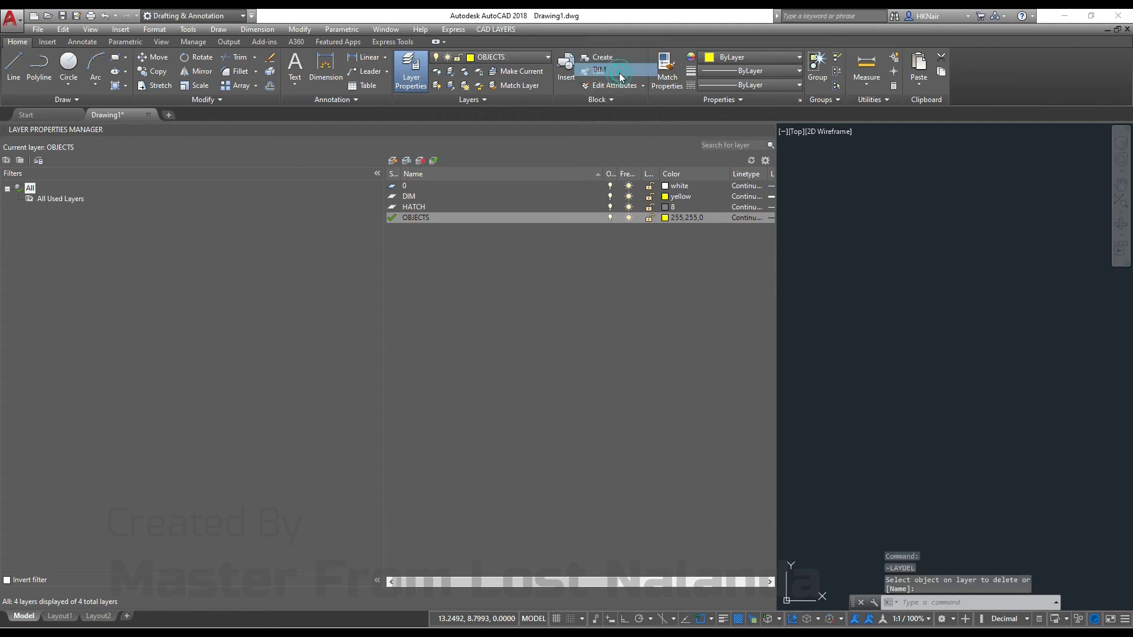
{"action": "left_click", "coordinate": [498, 29]}
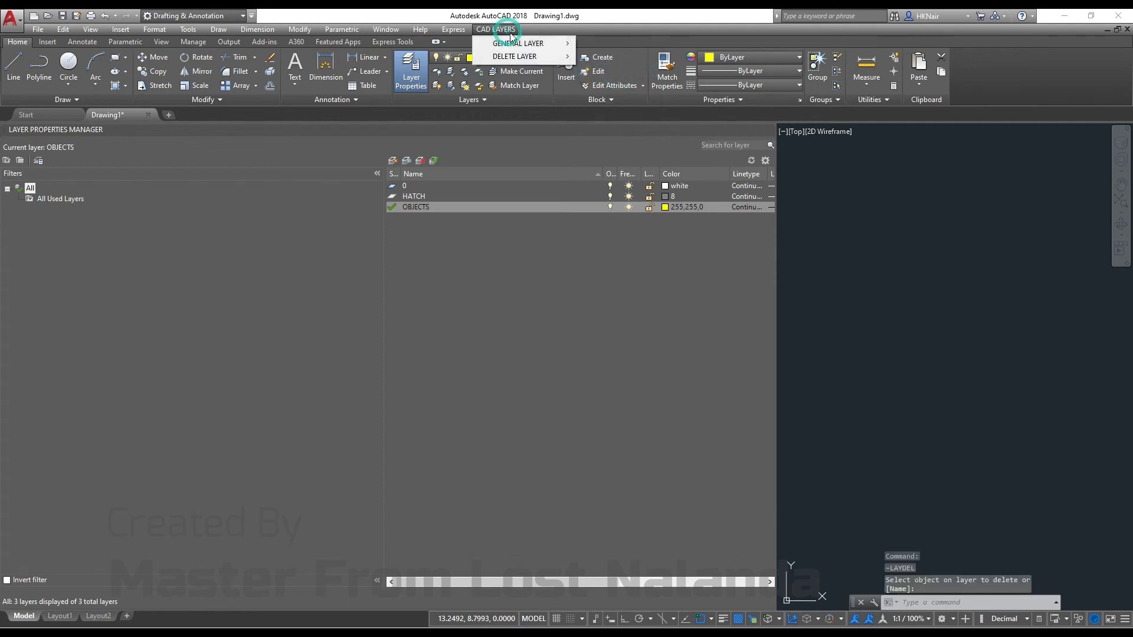
{"action": "mouse_move", "coordinate": [514, 56]}
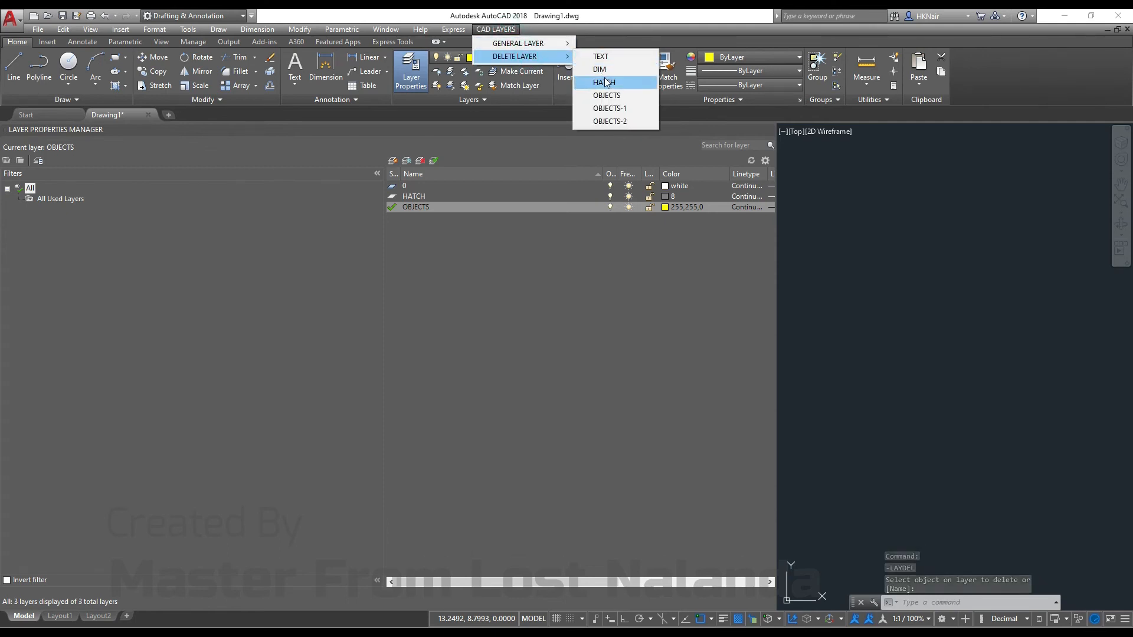
{"action": "left_click", "coordinate": [606, 82]}
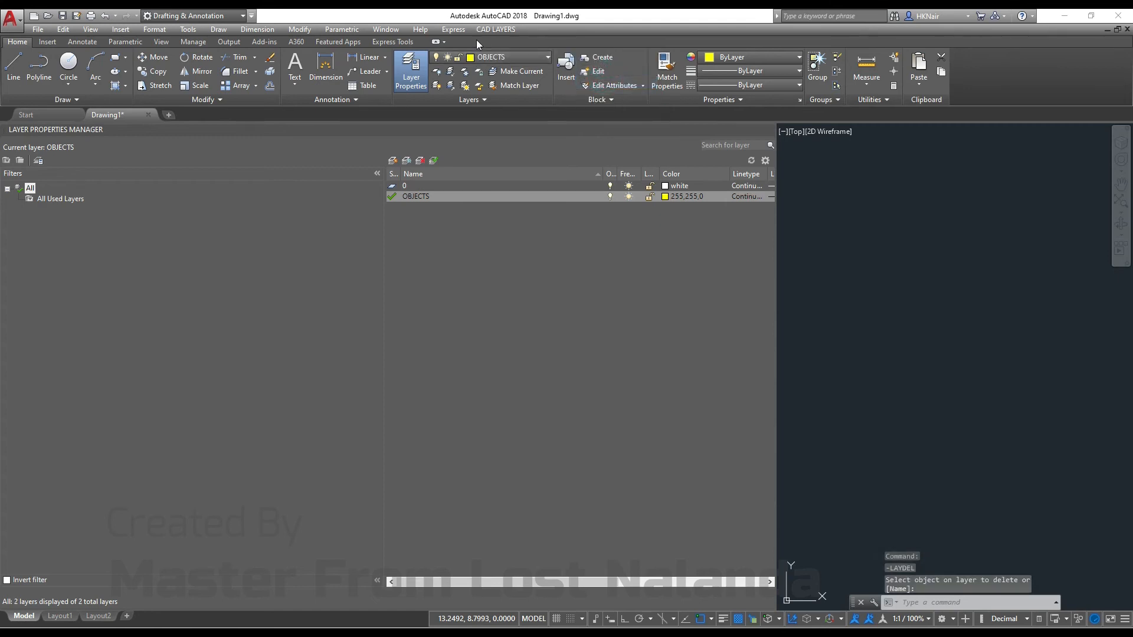
Step: Try to delete the OBJECTS layer with the custom OBJECTS-2 delete layer command
{"action": "left_click", "coordinate": [495, 29]}
{"action": "mouse_move", "coordinate": [514, 56]}
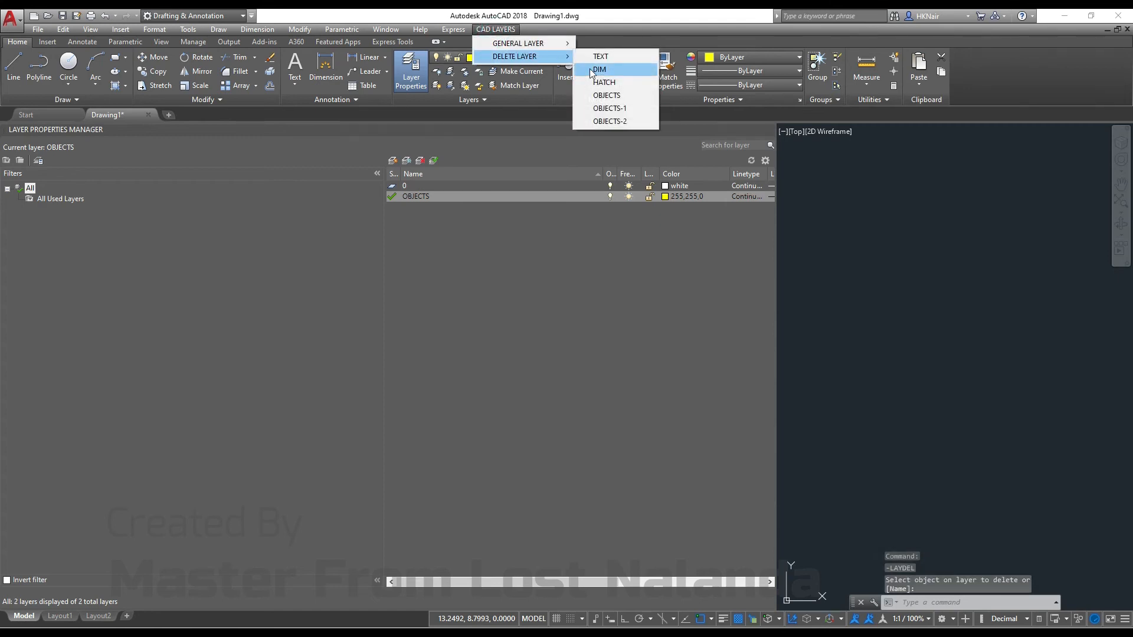
{"action": "left_click", "coordinate": [602, 122]}
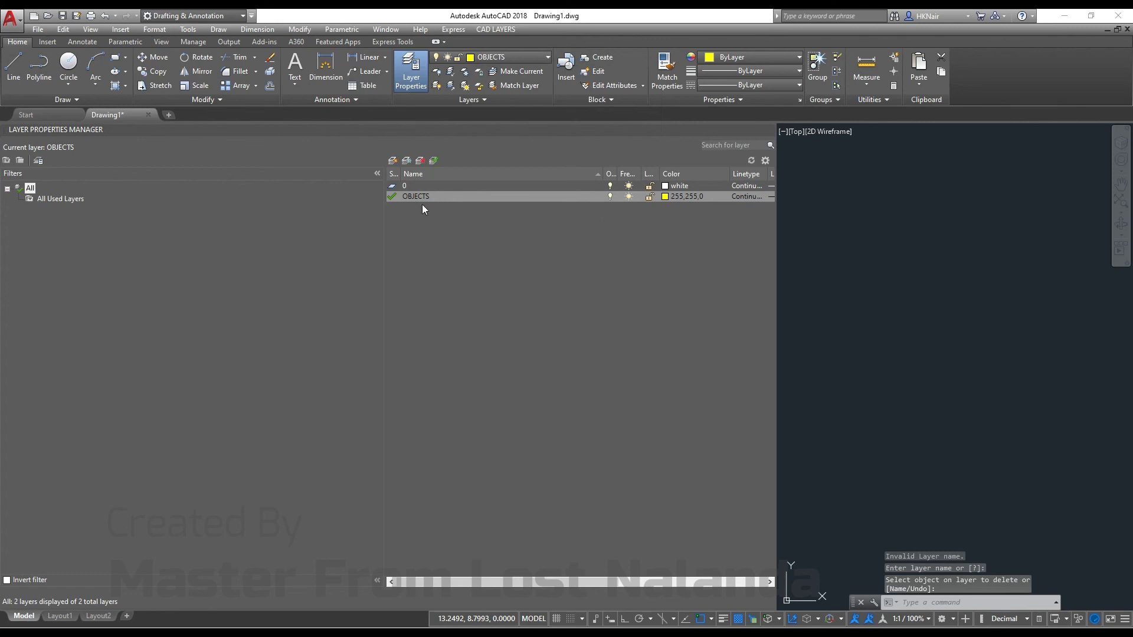
Step: Make layer 0 current and try the custom OBJECTS-2 delete command on the OBJECTS layer again
{"action": "double_click", "coordinate": [393, 186]}
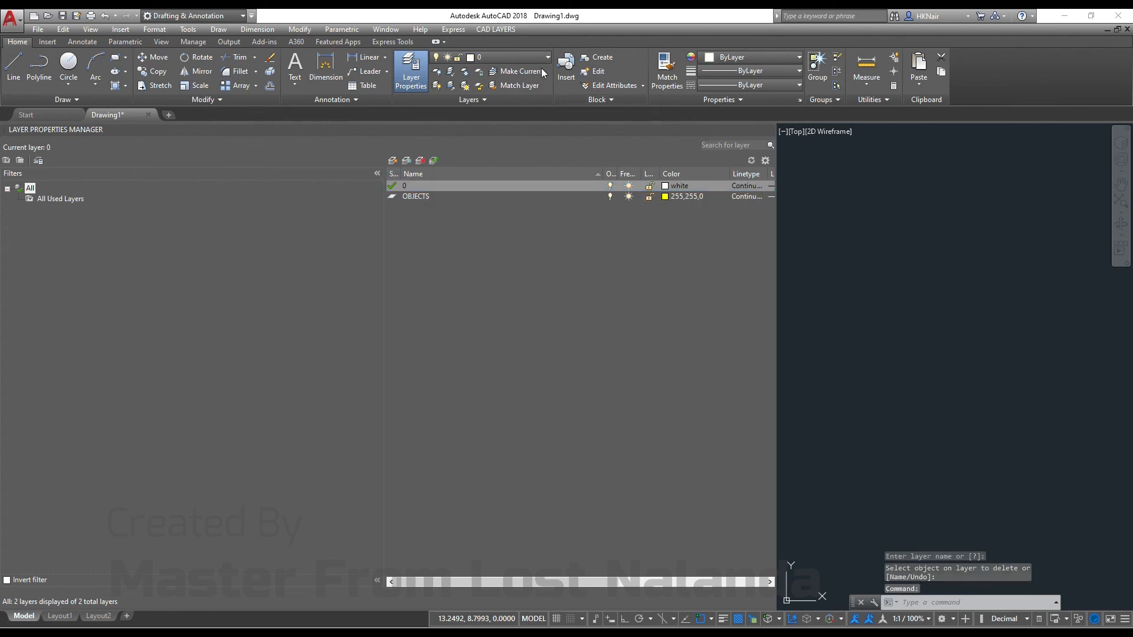
{"action": "left_click", "coordinate": [497, 30]}
{"action": "mouse_move", "coordinate": [515, 60]}
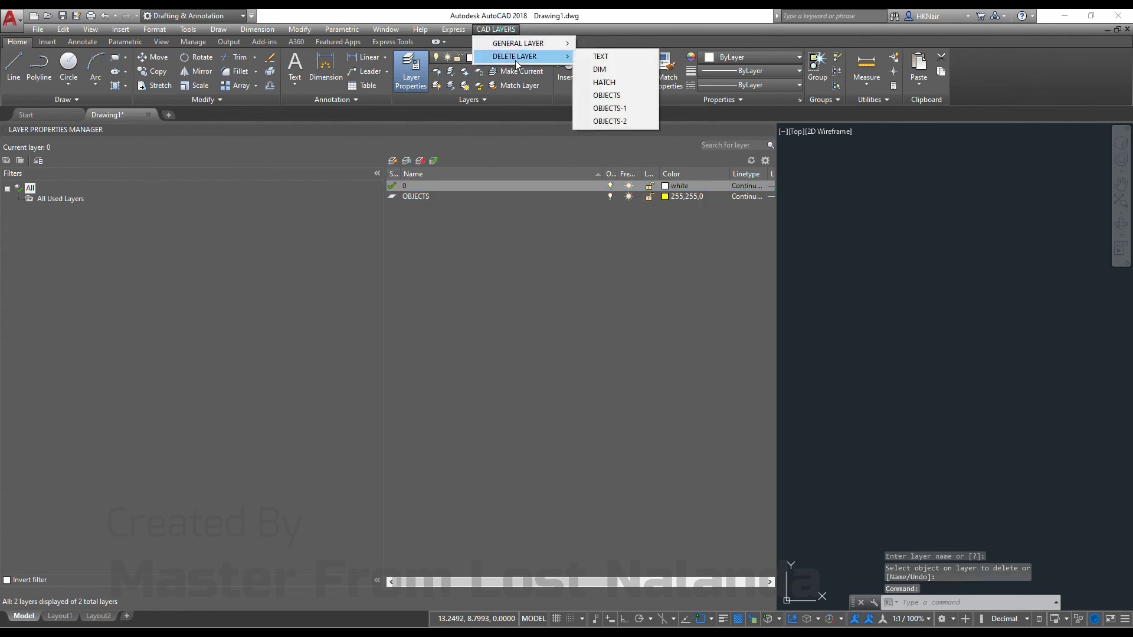
{"action": "left_click", "coordinate": [631, 122]}
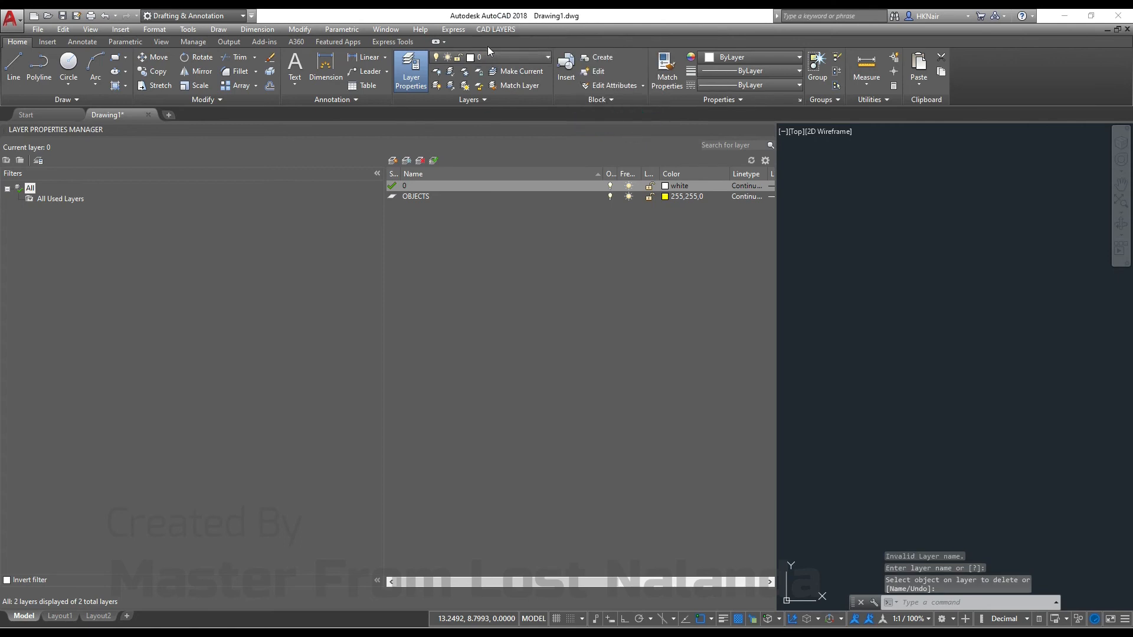
Step: Try to delete the OBJECTS layer with the custom OBJECTS-1 delete layer command
{"action": "left_click", "coordinate": [497, 29]}
{"action": "mouse_move", "coordinate": [519, 60]}
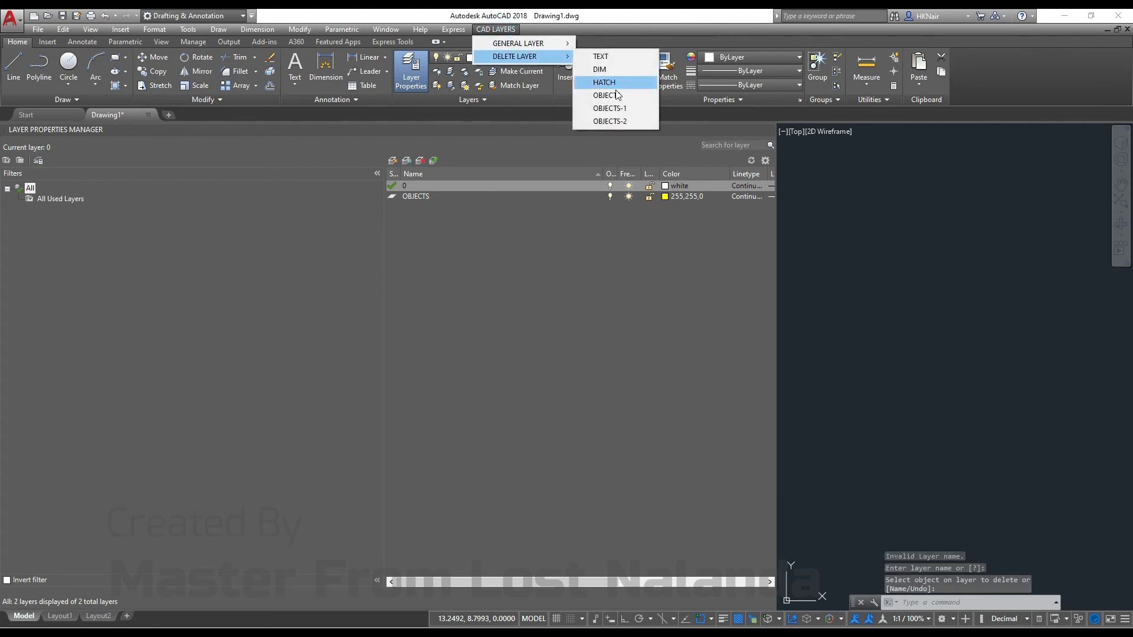
{"action": "left_click", "coordinate": [620, 110]}
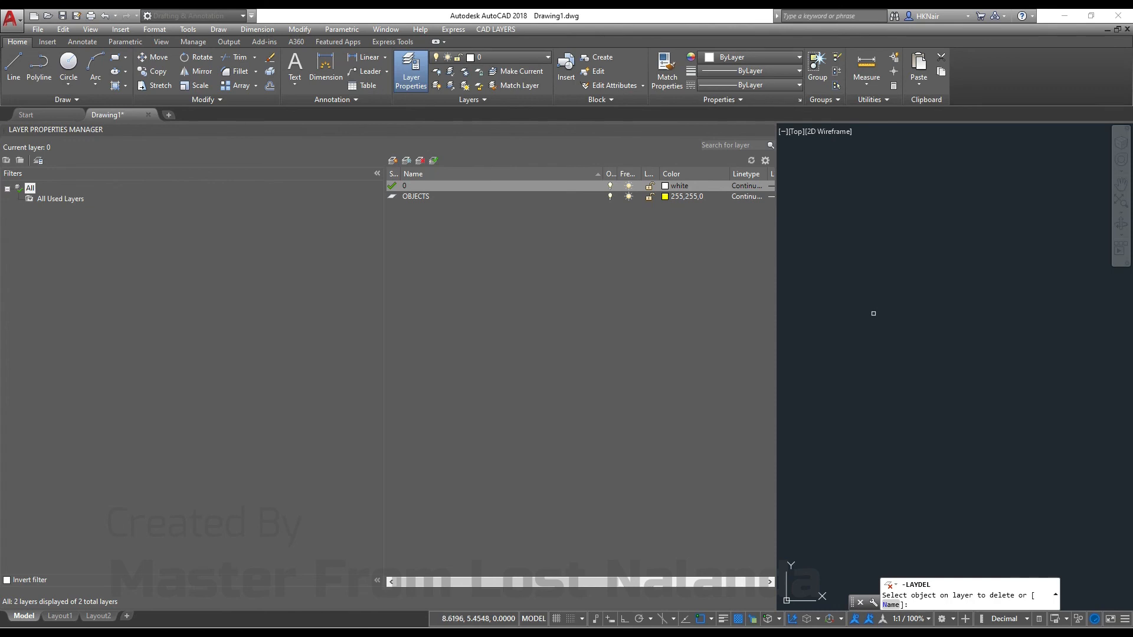
{"action": "left_click", "coordinate": [911, 328]}
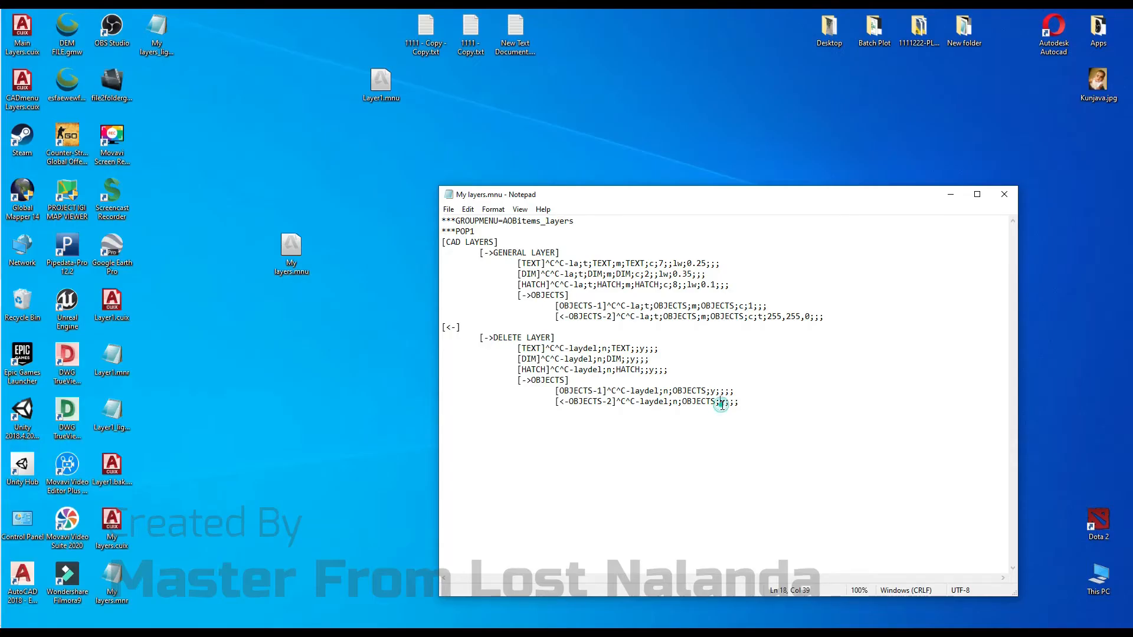
Step: In Notepad, add a second semicolon after OBJECTS in both OBJECTS delete macros of My layers.mnu, then save and close the file
{"action": "type", "text": ";"}
{"action": "left_click", "coordinate": [712, 392]}
{"action": "type", "text": ";"}
{"action": "left_click_drag", "start_coordinate": [725, 402], "coordinate": [719, 406]}
{"action": "left_click", "coordinate": [449, 209]}
{"action": "left_click", "coordinate": [480, 260]}
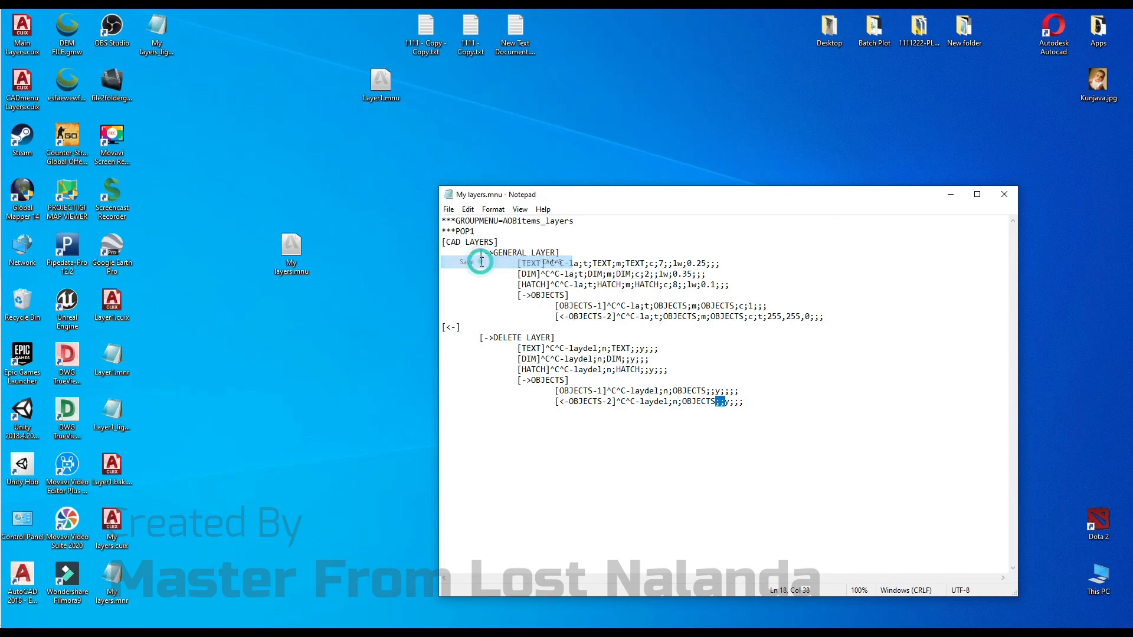
{"action": "left_click", "coordinate": [1005, 195]}
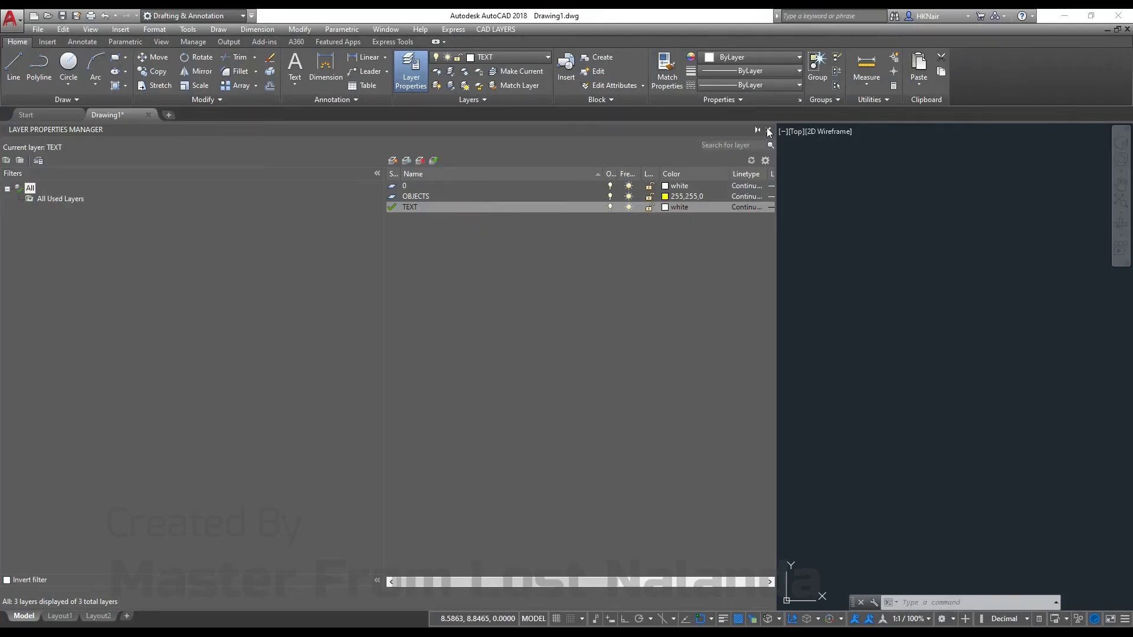
Step: In AutoCAD, put away the Layer Properties Manager and unload the LAYER1 customization group with MENULOAD
{"action": "left_click", "coordinate": [768, 131]}
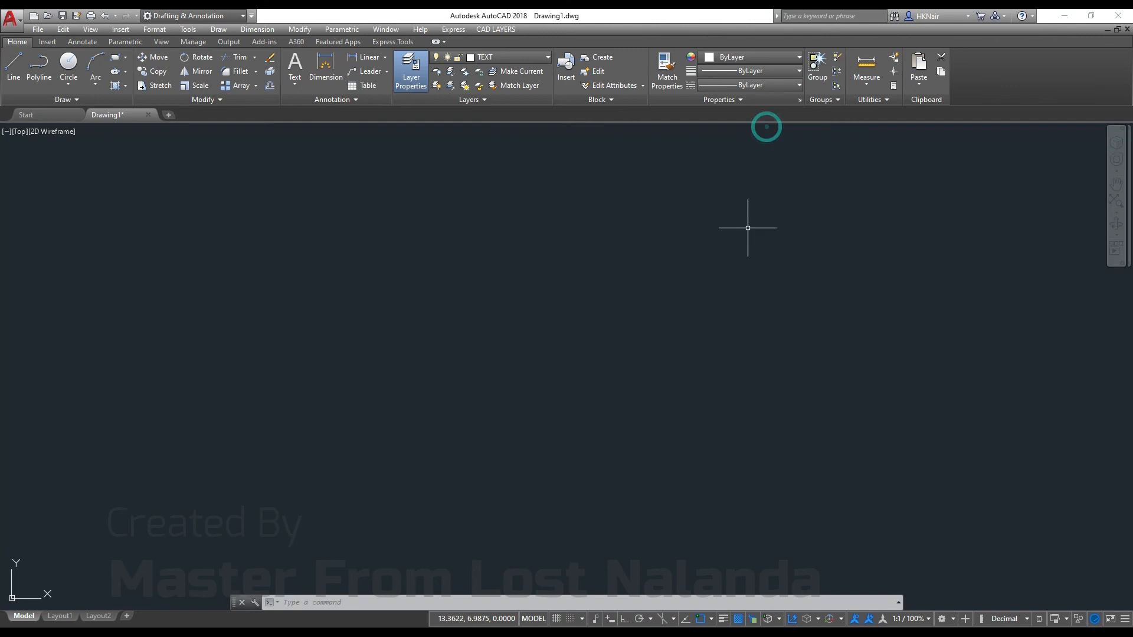
{"action": "type", "text": "menul"}
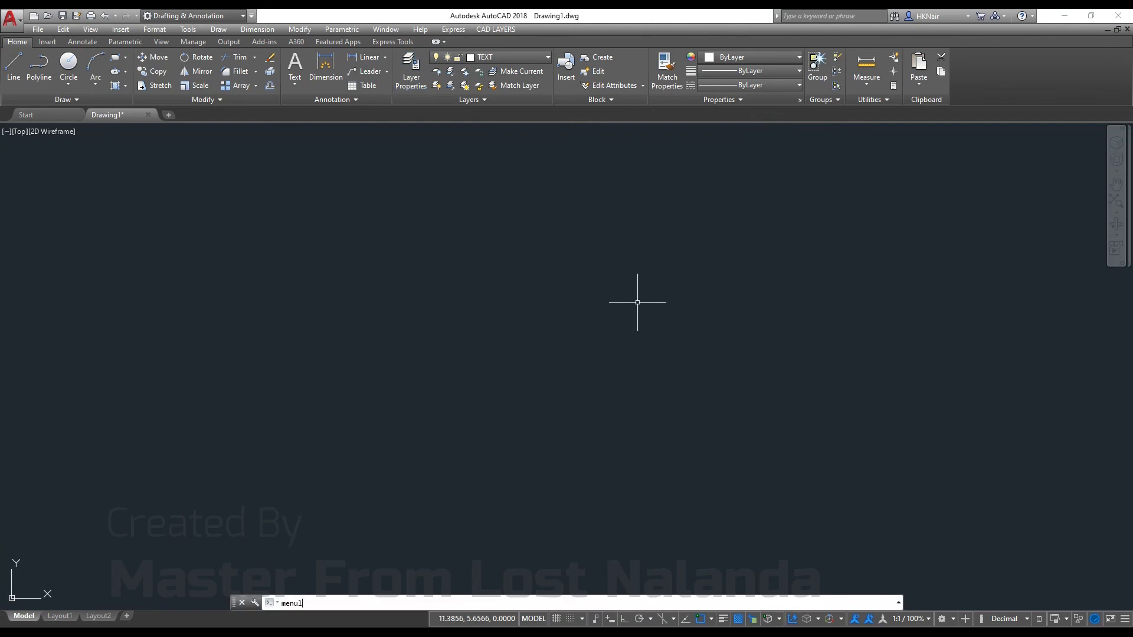
{"action": "type", "text": "oad"}
{"action": "key", "text": "Return"}
{"action": "left_click", "coordinate": [506, 317]}
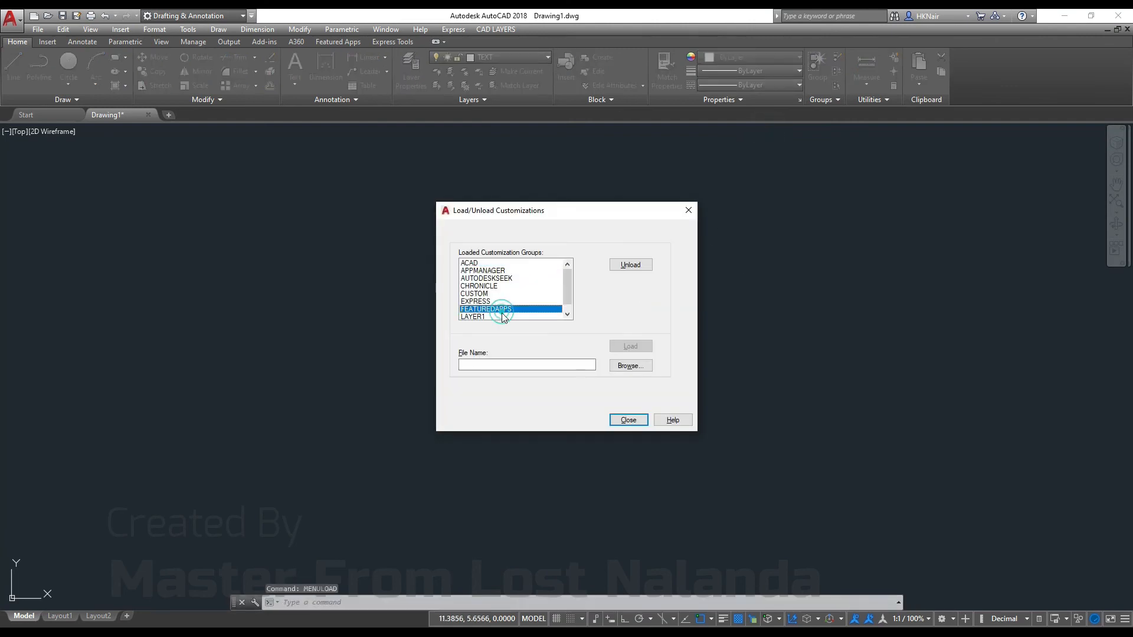
{"action": "left_click", "coordinate": [633, 266]}
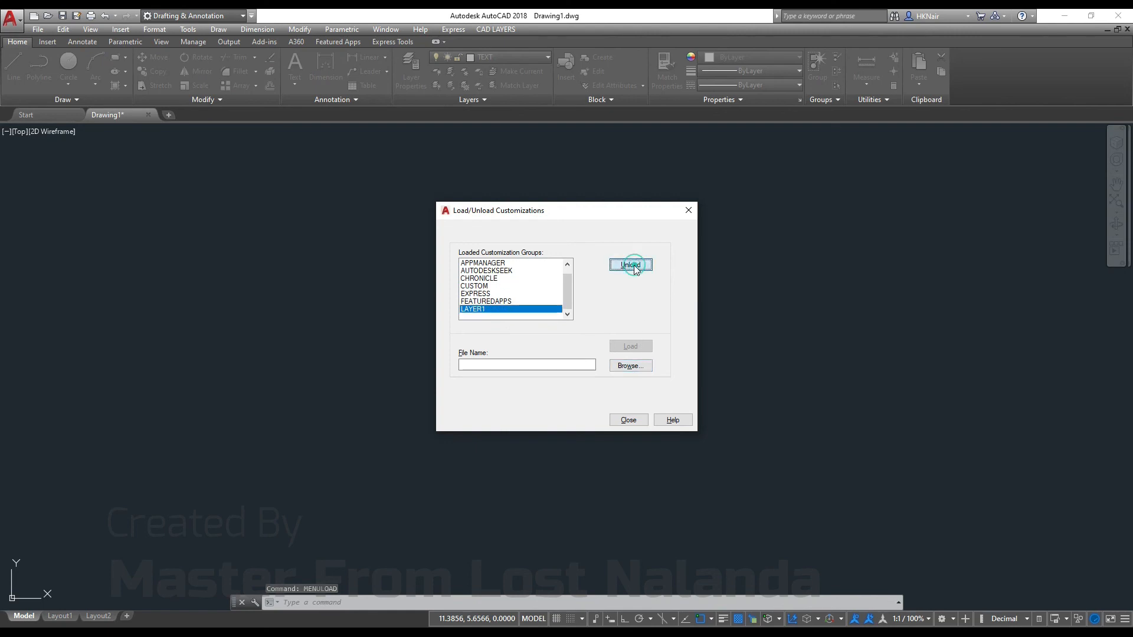
Step: Load the edited My layers.mnu customization file from the Desktop and close the Load/Unload Customizations dialog
{"action": "left_click", "coordinate": [629, 366]}
{"action": "scroll", "coordinate": [556, 377], "scroll_direction": "down", "scroll_amount": 8}
{"action": "left_click", "coordinate": [489, 327]}
{"action": "scroll", "coordinate": [498, 342], "scroll_direction": "down", "scroll_amount": 2}
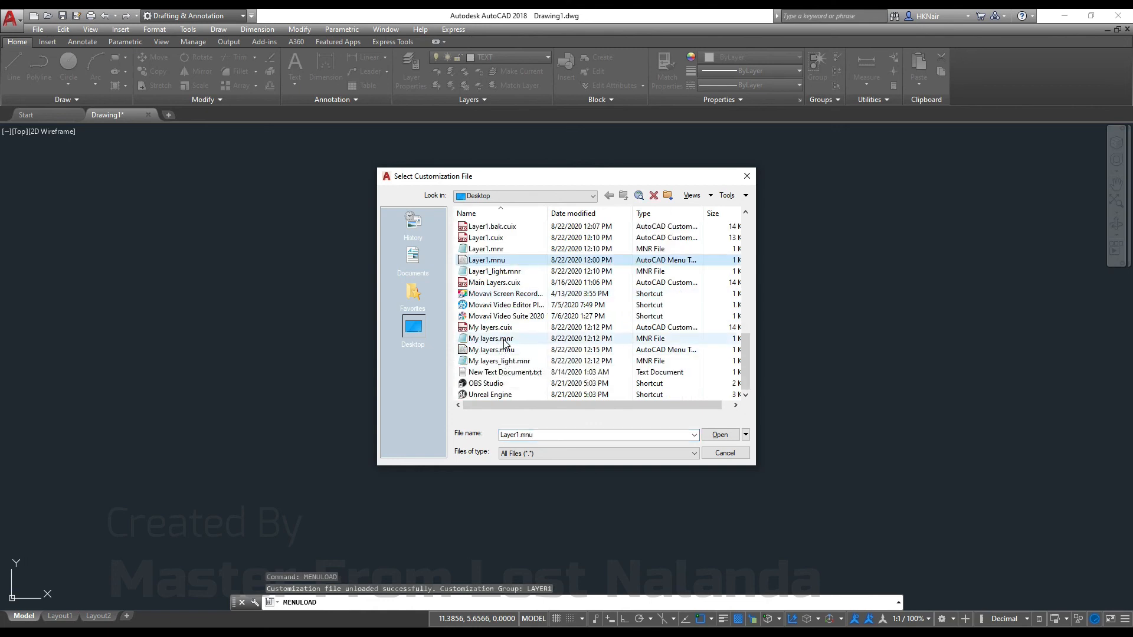
{"action": "double_click", "coordinate": [499, 353]}
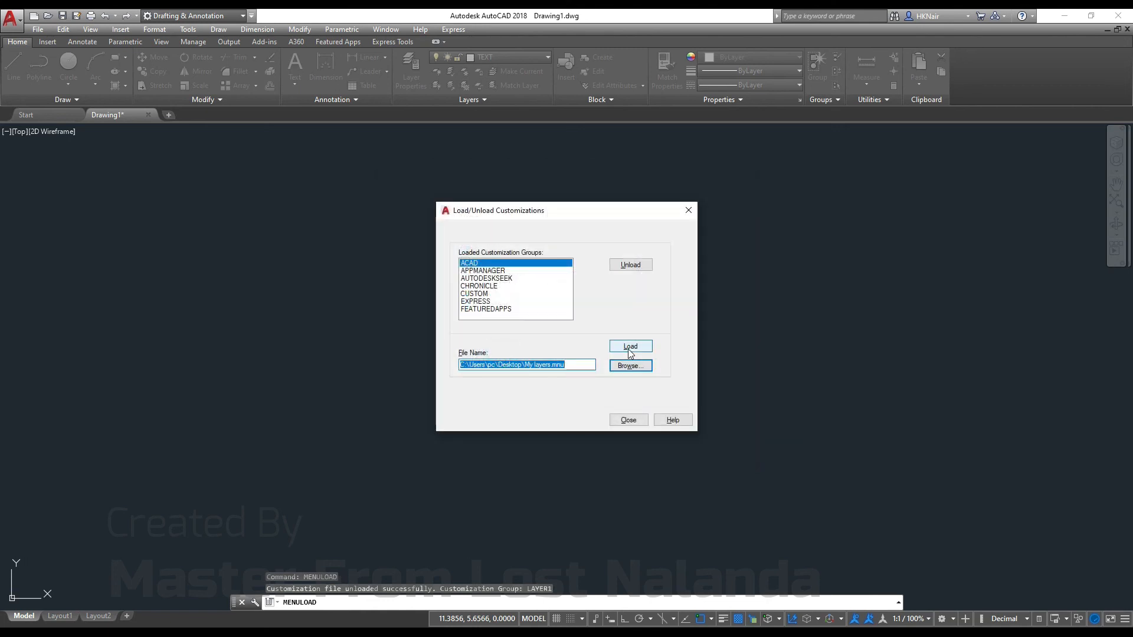
{"action": "left_click", "coordinate": [631, 348]}
{"action": "left_click", "coordinate": [628, 419]}
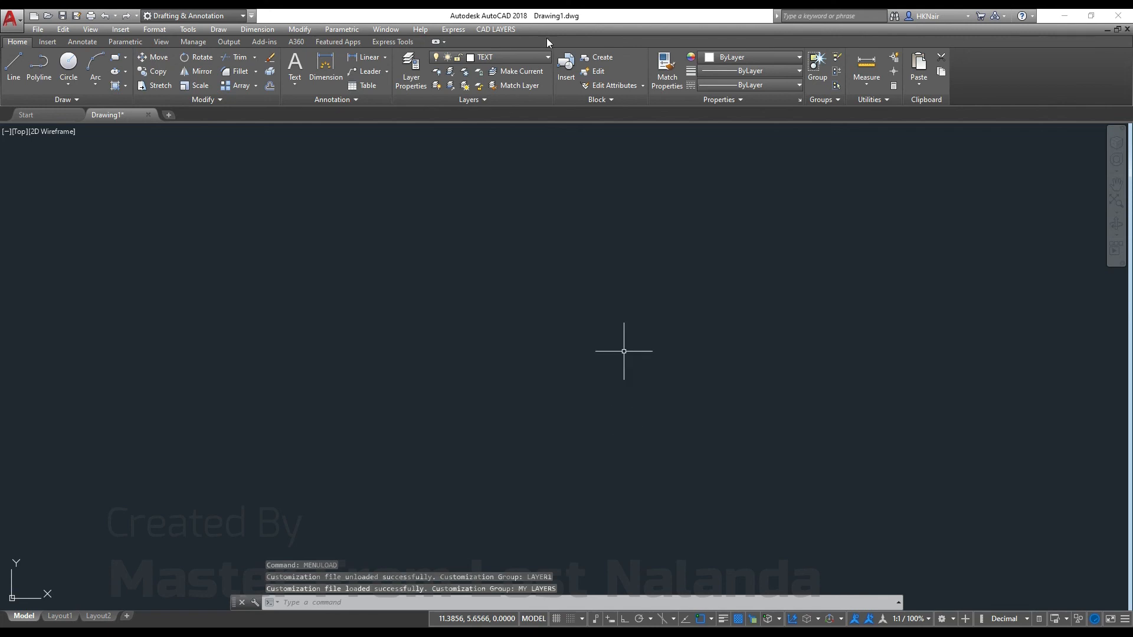
Step: Apply the reloaded custom OBJECTS-1 general layer command to make the OBJECTS layer current with color 1
{"action": "left_click", "coordinate": [513, 29]}
{"action": "mouse_move", "coordinate": [508, 45]}
{"action": "mouse_move", "coordinate": [642, 85]}
{"action": "left_click", "coordinate": [686, 82]}
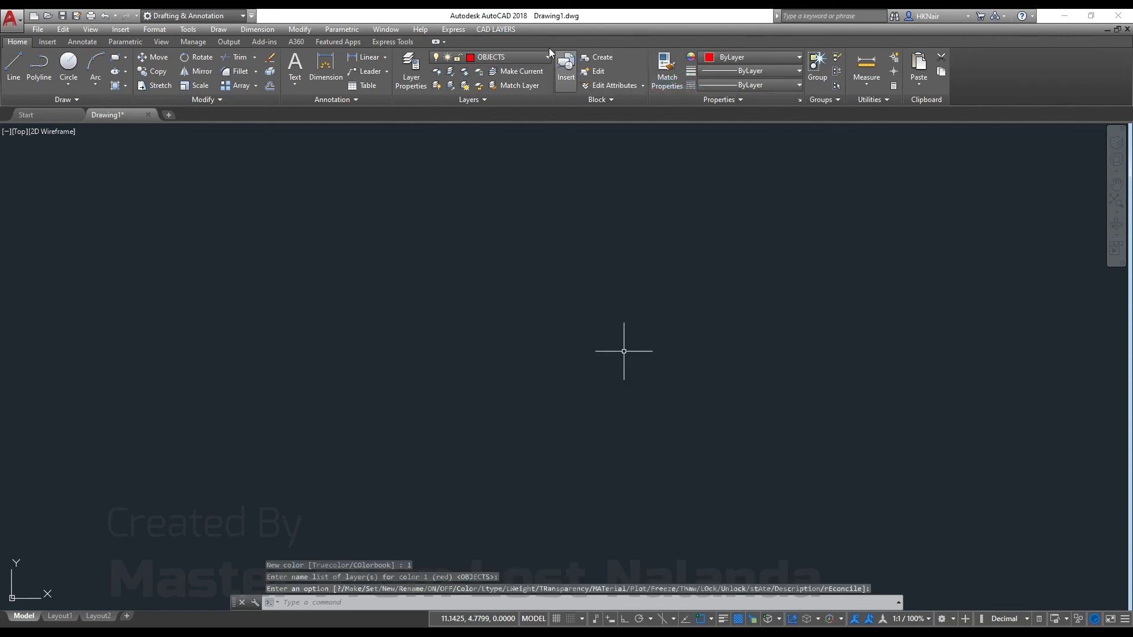
Step: Make the TEXT layer current with the custom TEXT general layer command
{"action": "left_click", "coordinate": [492, 30]}
{"action": "mouse_move", "coordinate": [509, 43]}
{"action": "left_click", "coordinate": [618, 44]}
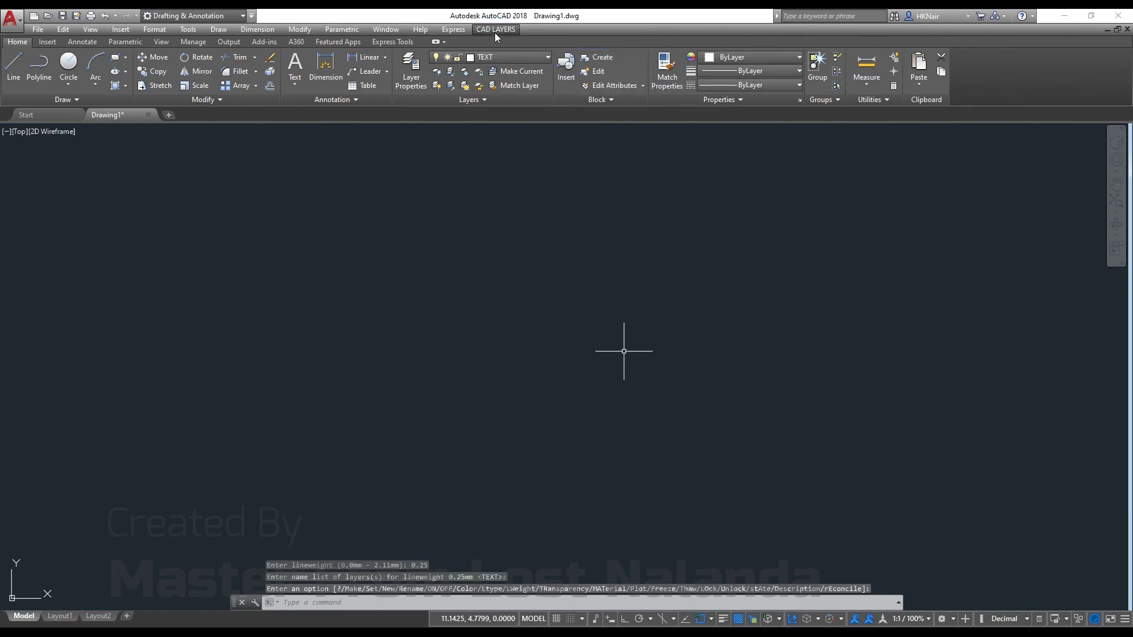
Step: Display the Layer Properties Manager and delete the OBJECTS layer with the custom OBJECTS-1 delete layer command
{"action": "type", "text": "la"}
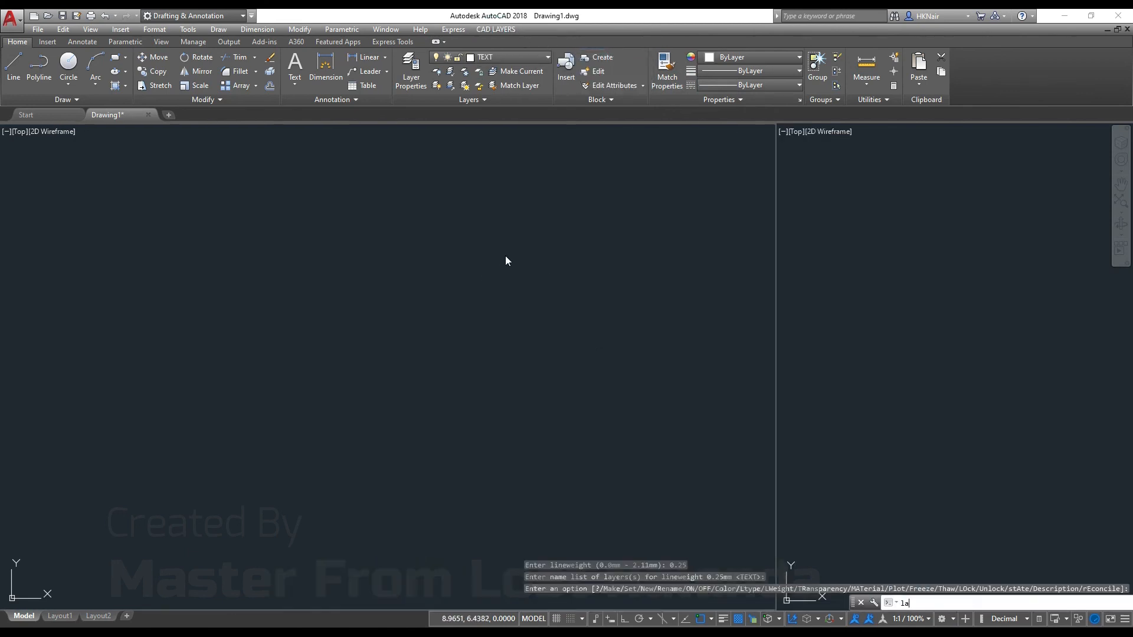
{"action": "key", "text": "Return"}
{"action": "left_click", "coordinate": [501, 32]}
{"action": "mouse_move", "coordinate": [576, 61]}
{"action": "mouse_move", "coordinate": [629, 94]}
{"action": "left_click", "coordinate": [690, 97]}
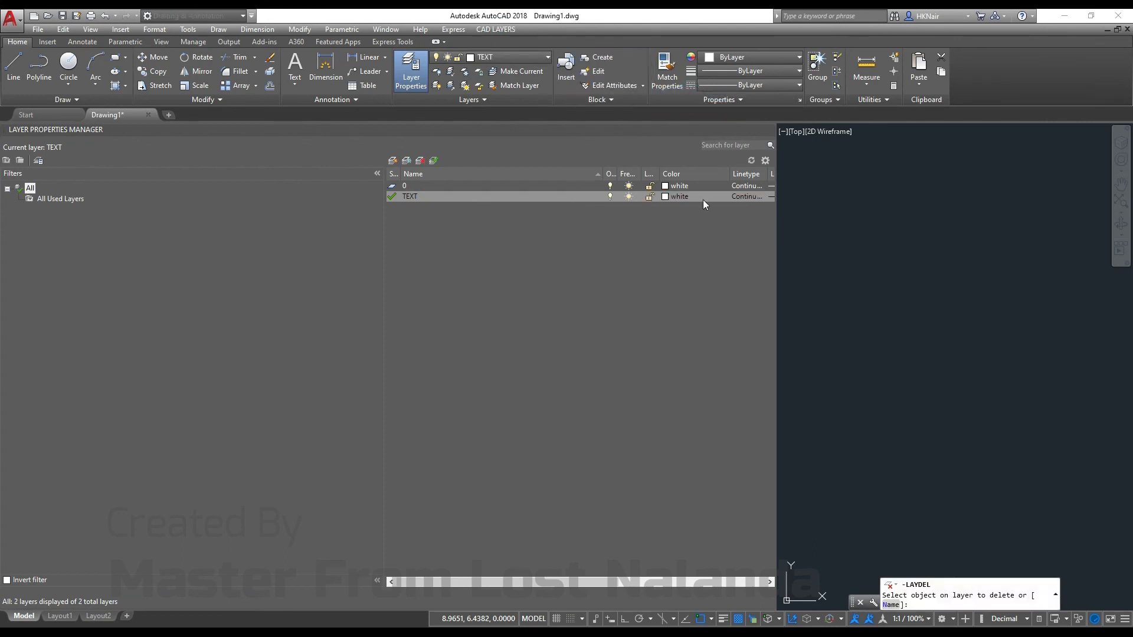
{"action": "left_click", "coordinate": [852, 238]}
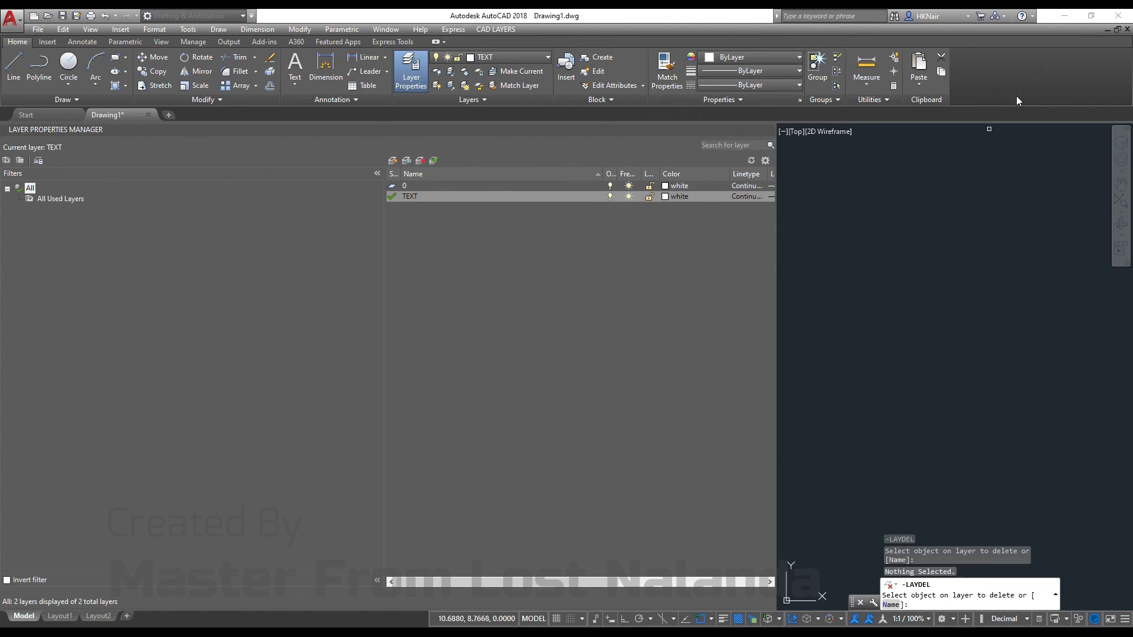